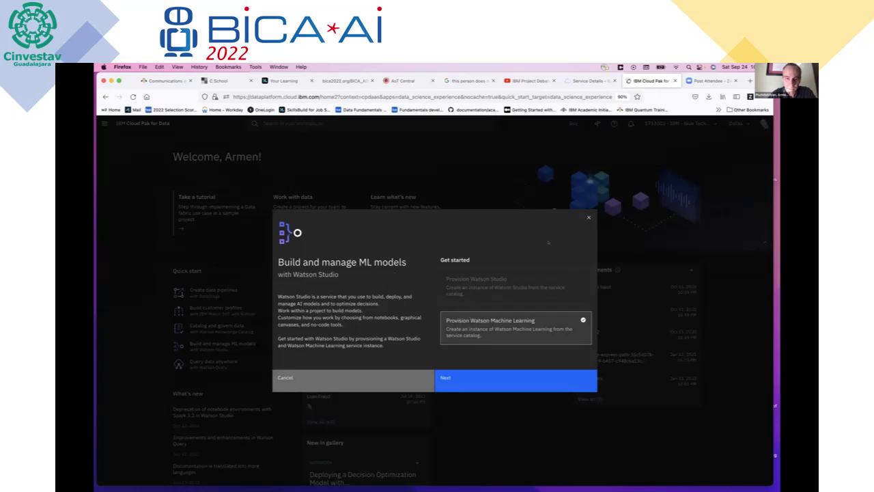
Dismiss the Watson Studio introduction, start a new empty project and name it "BICA 2022 or Loan Fraud".
left_click(589, 217)
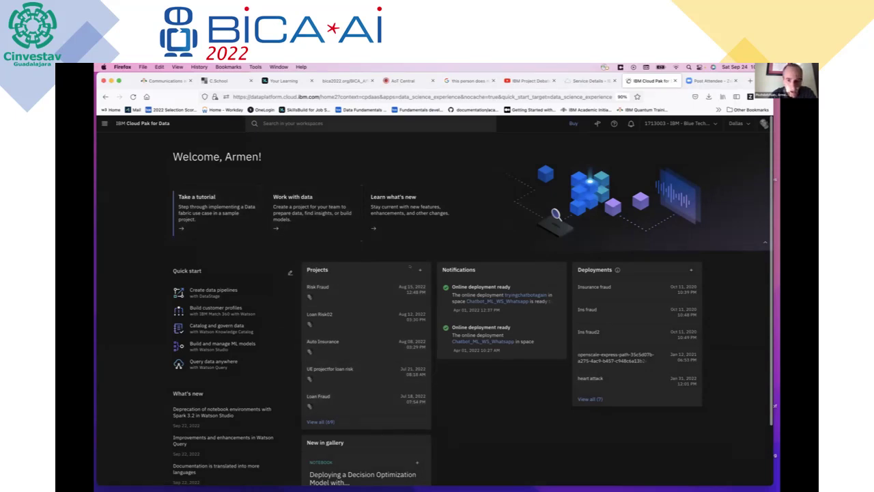
left_click(418, 270)
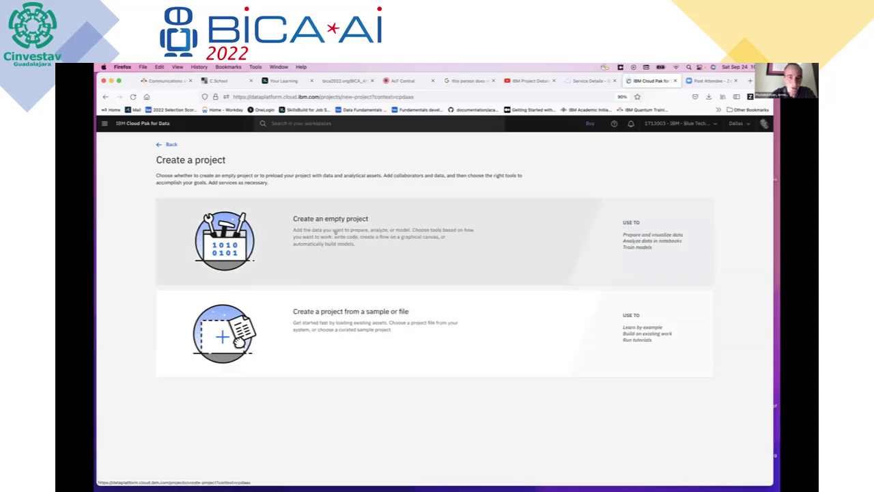
left_click(334, 232)
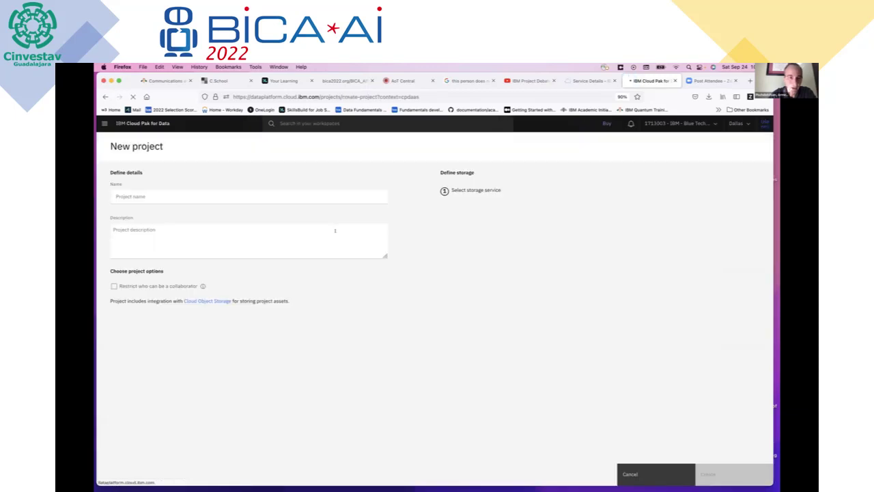
left_click(299, 196)
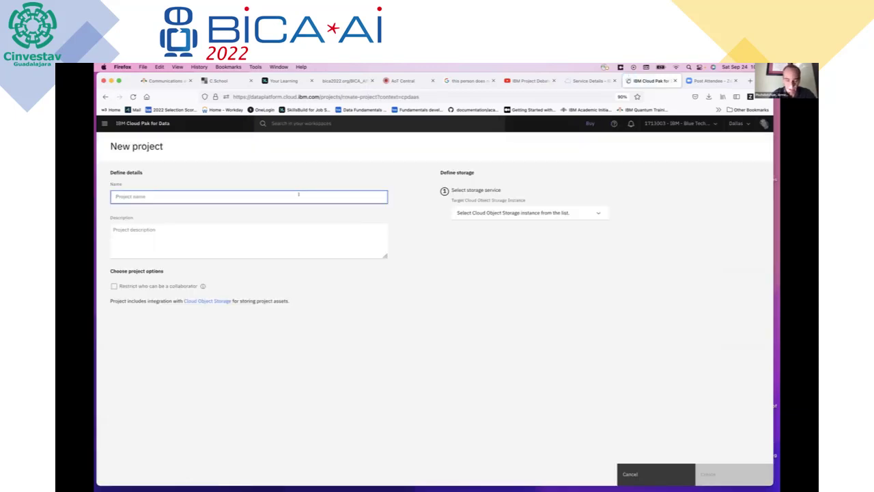
type("BICA")
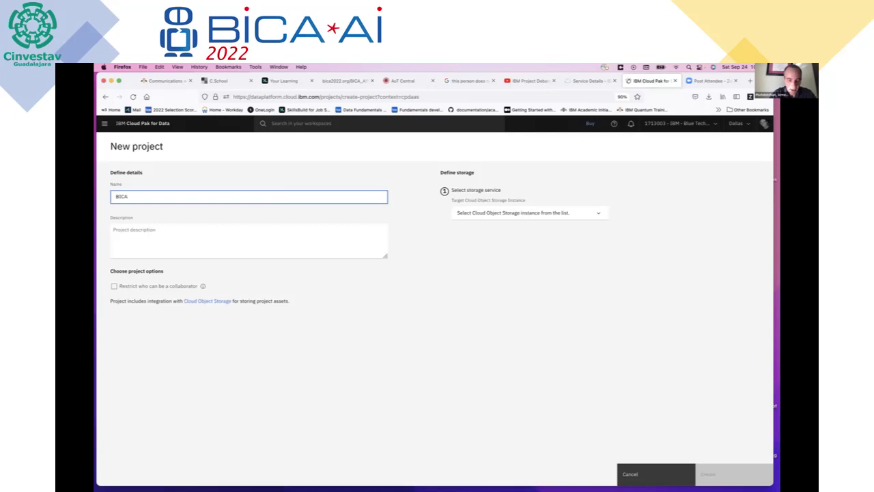
type(" 2022 or")
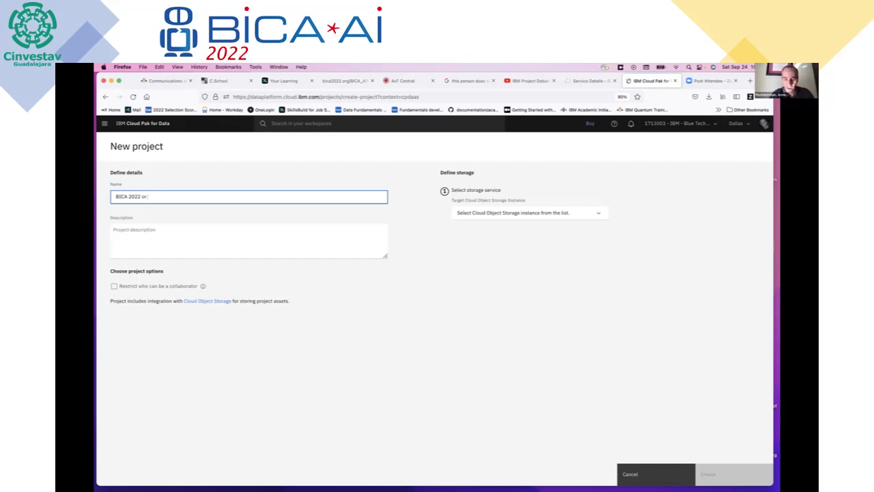
type("Loan Fraud")
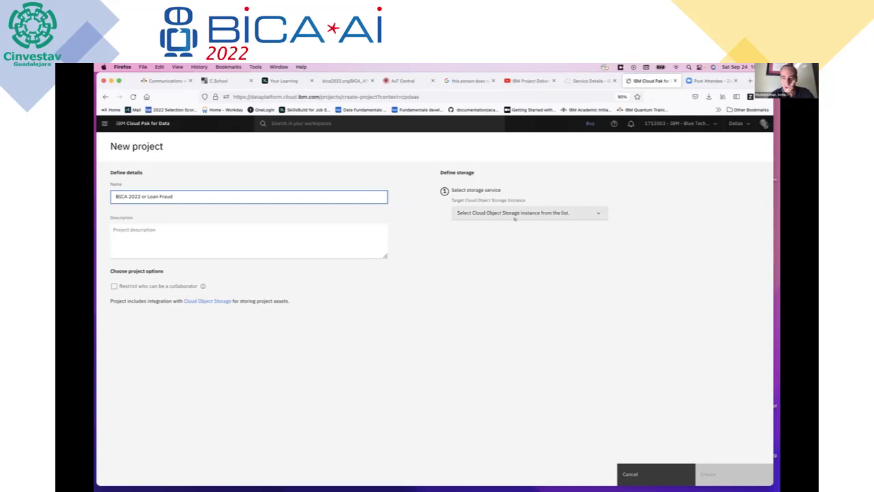
Try to create the project with Cloud Object Storage-ms as its target storage instance.
left_click(466, 213)
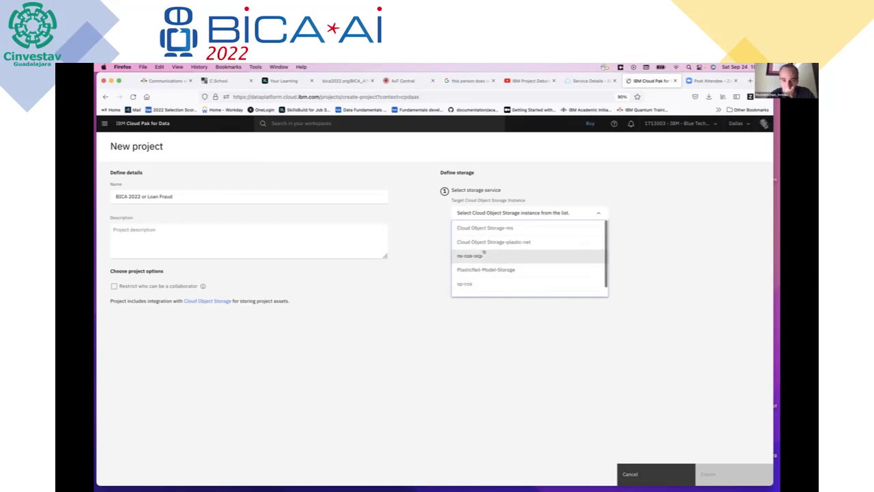
left_click(486, 226)
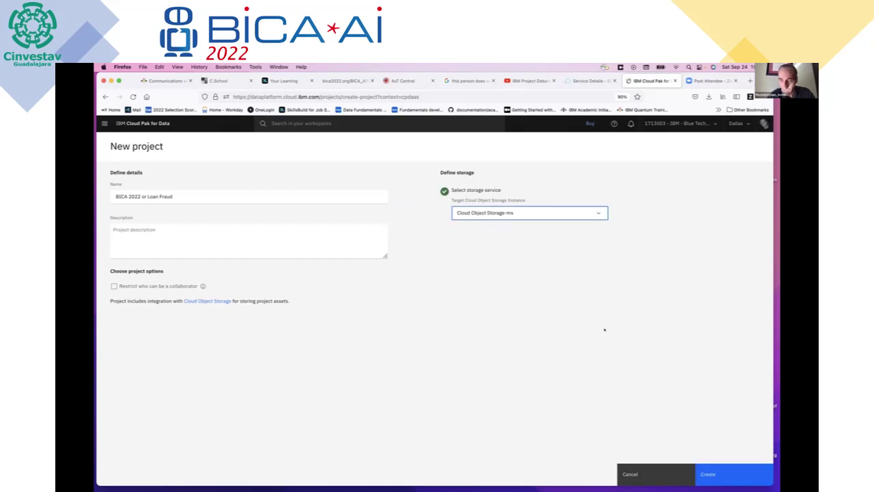
left_click(709, 480)
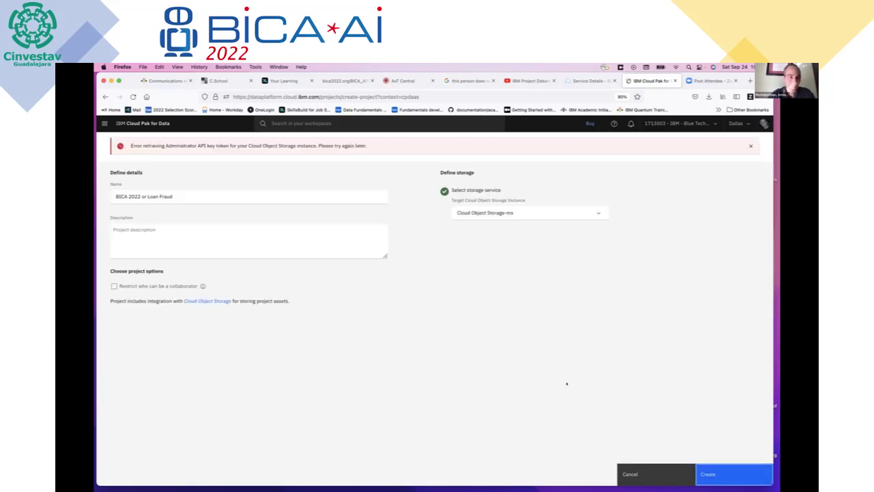
Change the storage instance to Cloud Object Storage-plastic-net and try to create the project with it.
left_click(278, 199)
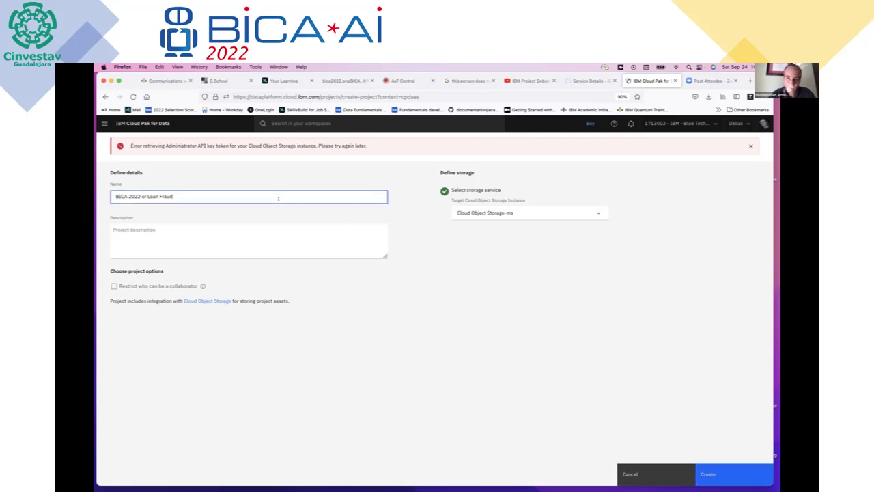
left_click(518, 215)
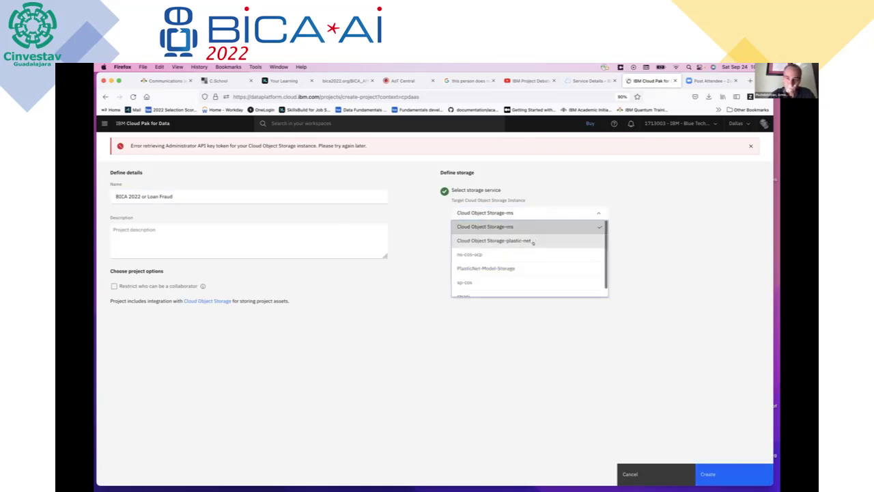
scroll(521, 267, "down", 1)
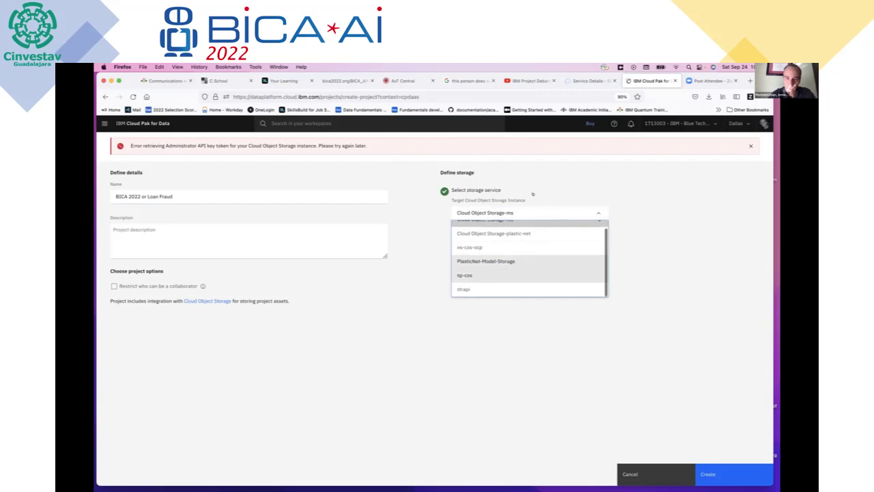
key("Down")
key("Down")
key("Down")
key("Down")
key("Down")
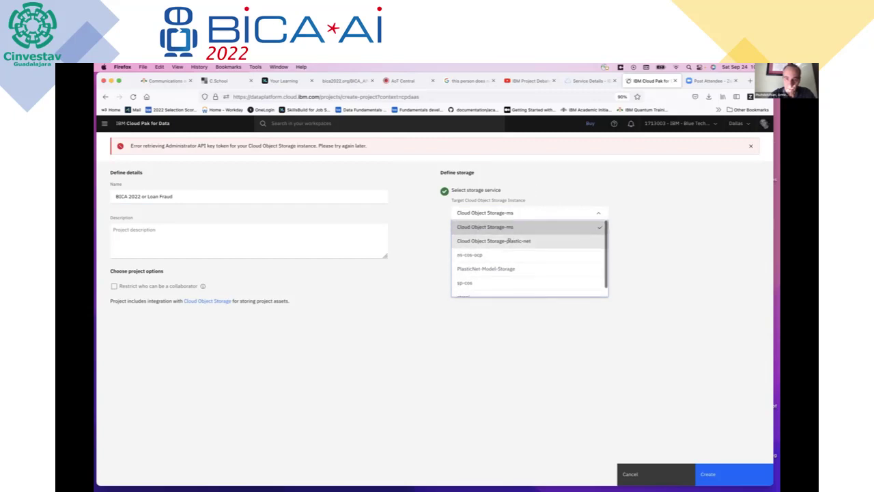
left_click(512, 241)
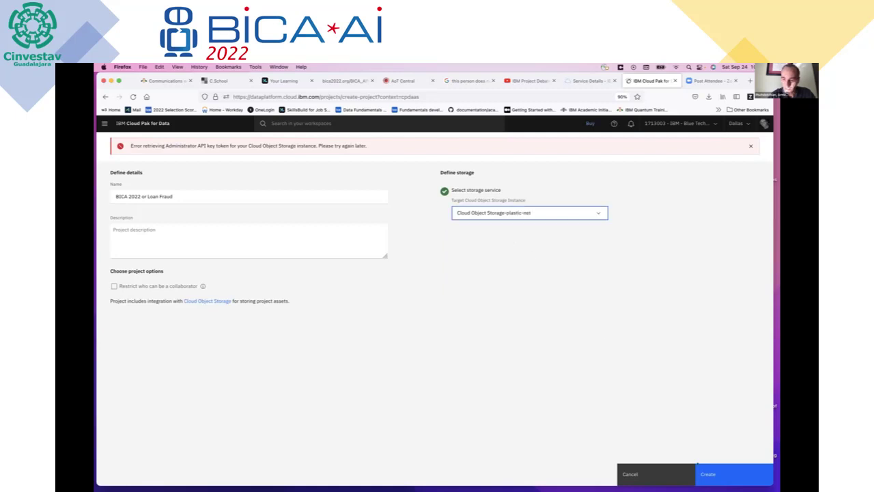
left_click(698, 464)
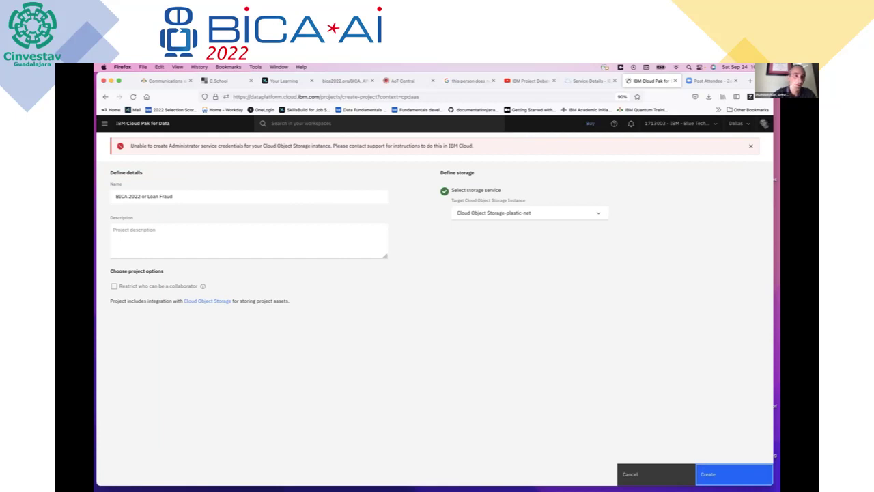
Go back to the IBM Cloud site and open the Services and software resources from the dashboard's resource summary.
left_click(104, 123)
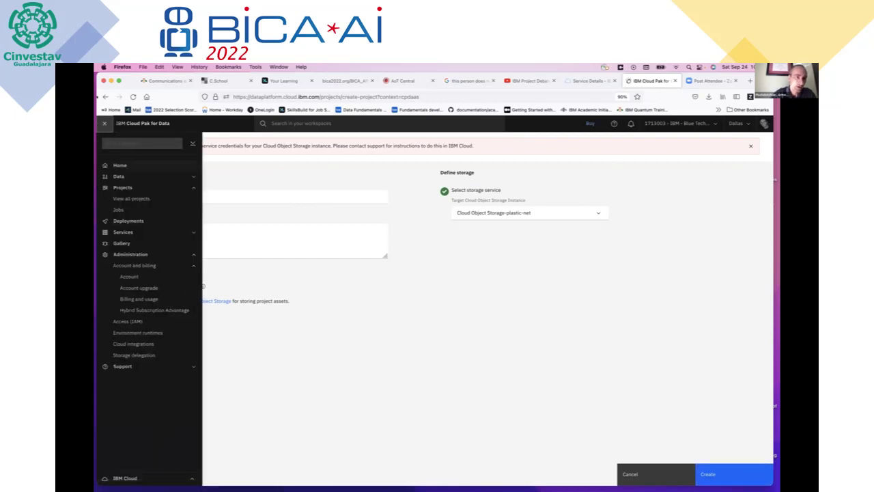
left_click(589, 81)
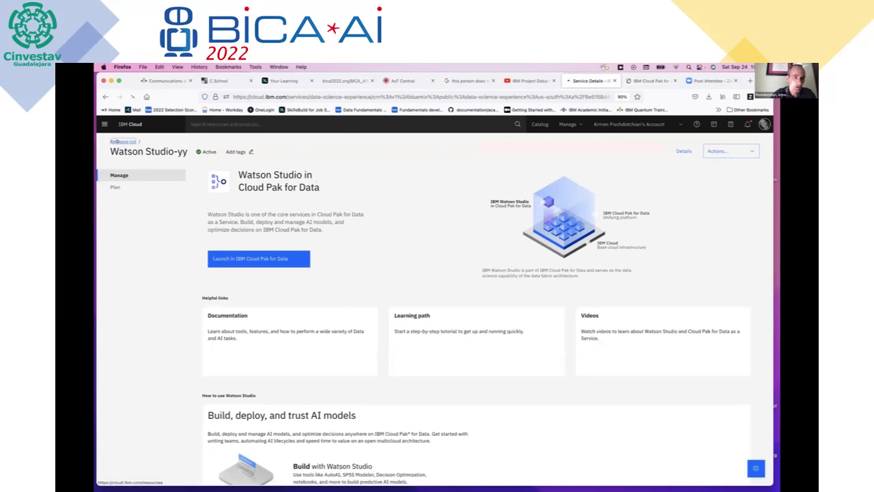
left_click(115, 140)
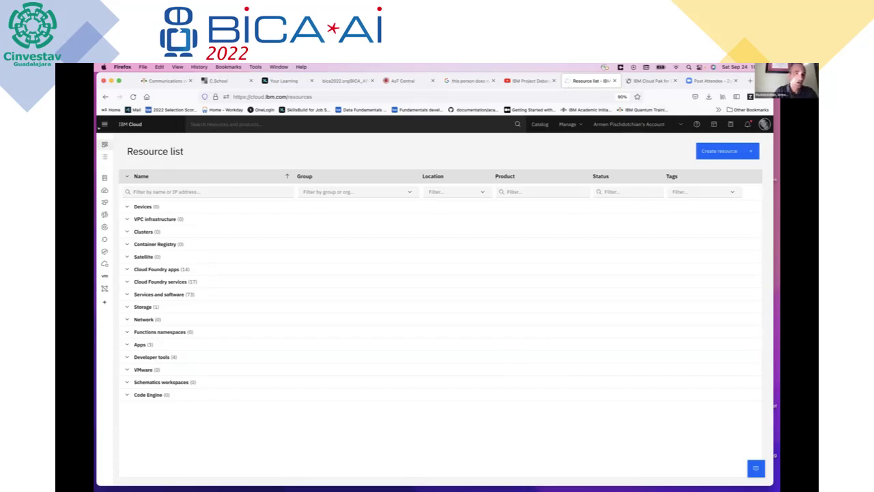
left_click(117, 144)
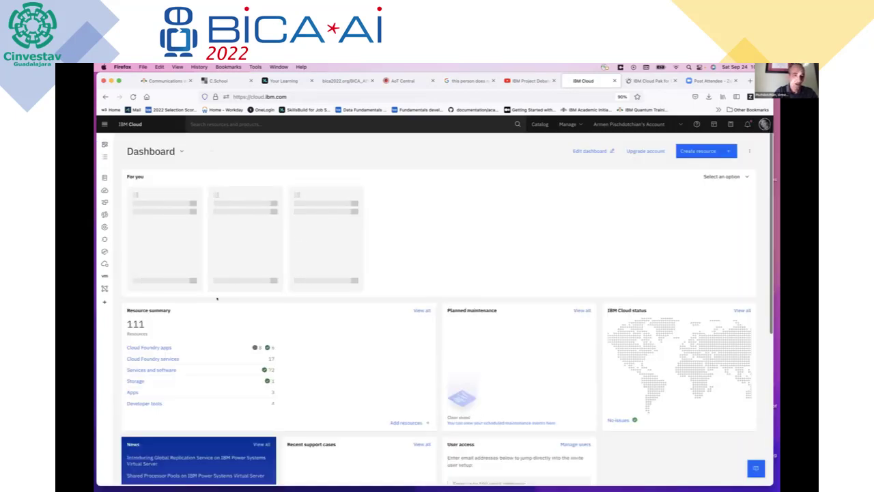
left_click(270, 369)
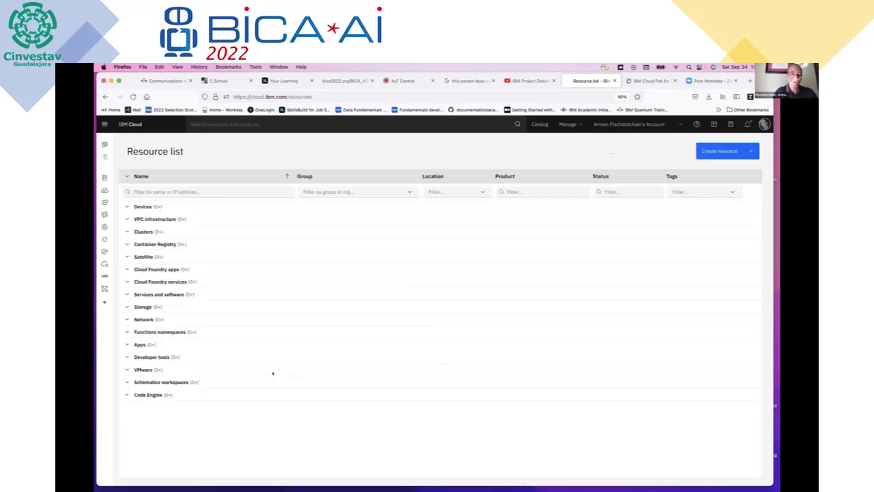
Open the Watson Studio service listed directly below Watson Studio-AI-Fundamentals under Services and software.
scroll(231, 361, "down", 10)
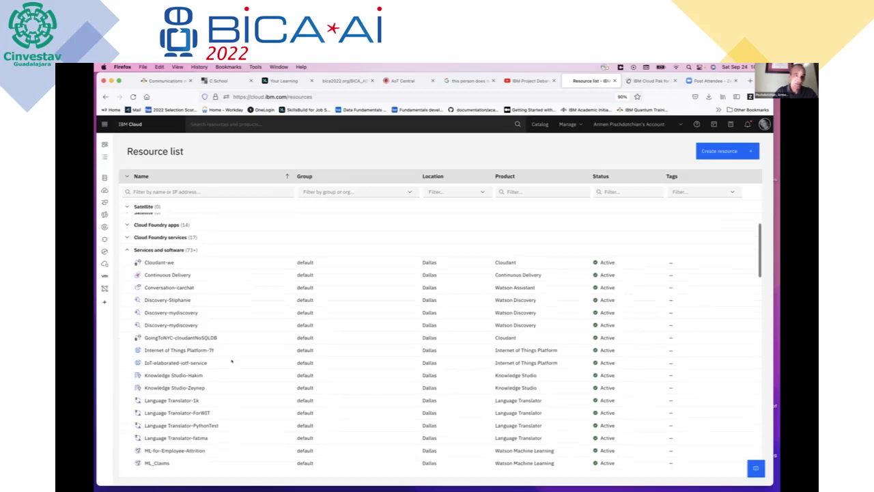
scroll(231, 360, "down", 3)
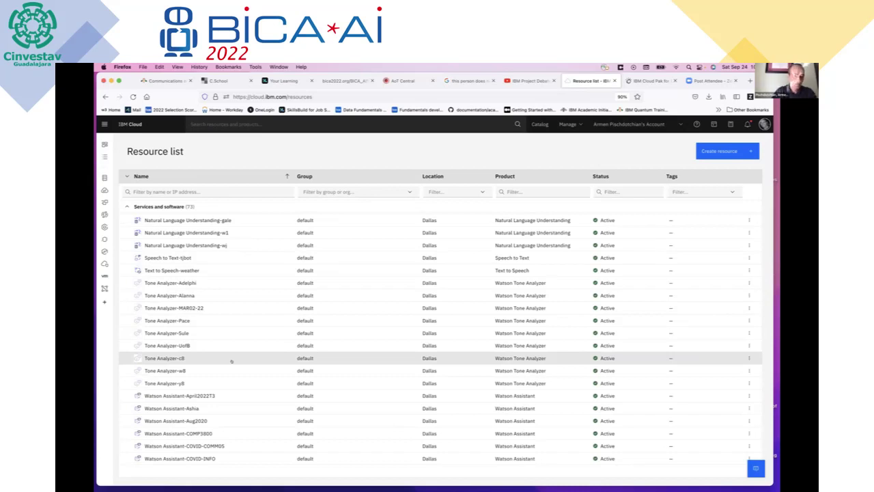
scroll(232, 360, "down", 5)
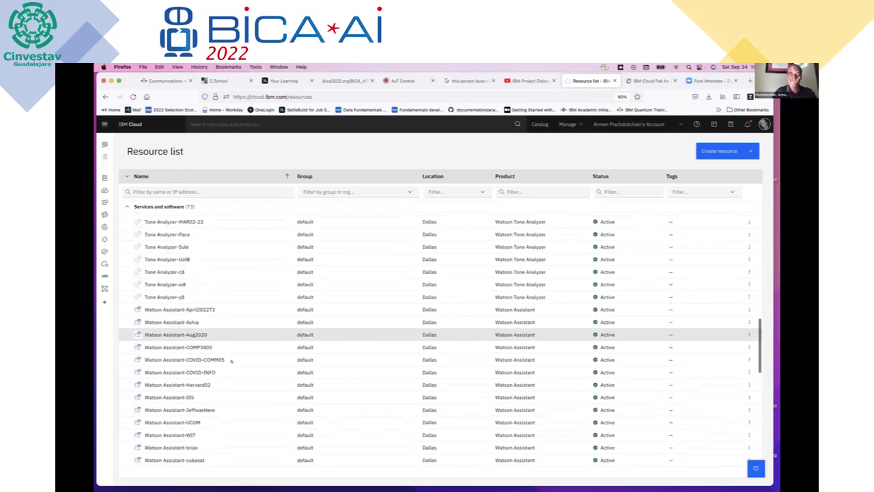
scroll(232, 361, "down", 1)
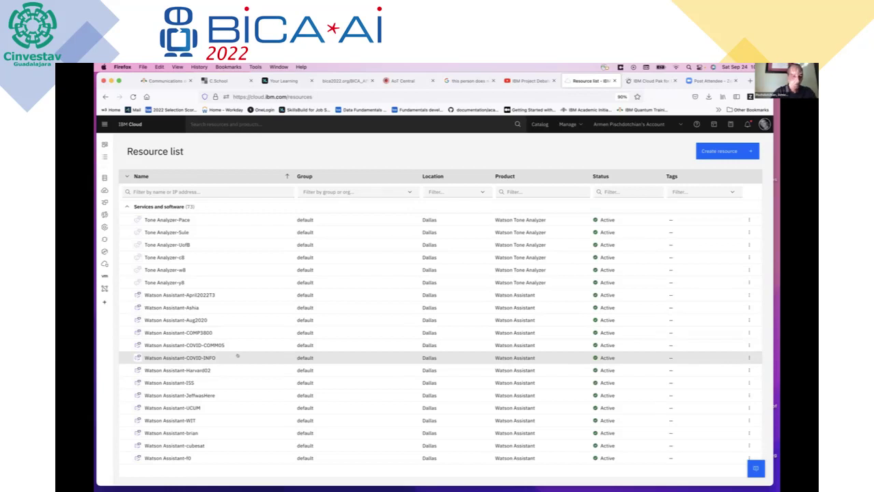
scroll(231, 361, "down", 4)
scroll(236, 354, "down", 3)
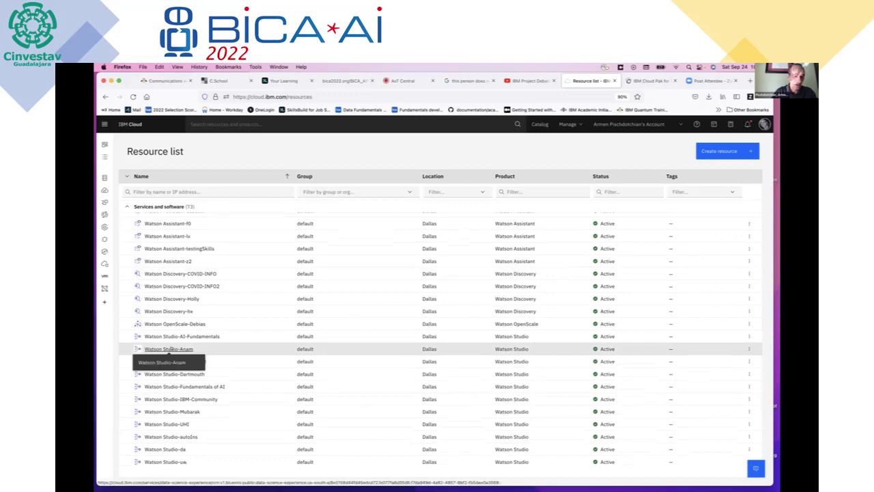
left_click(170, 349)
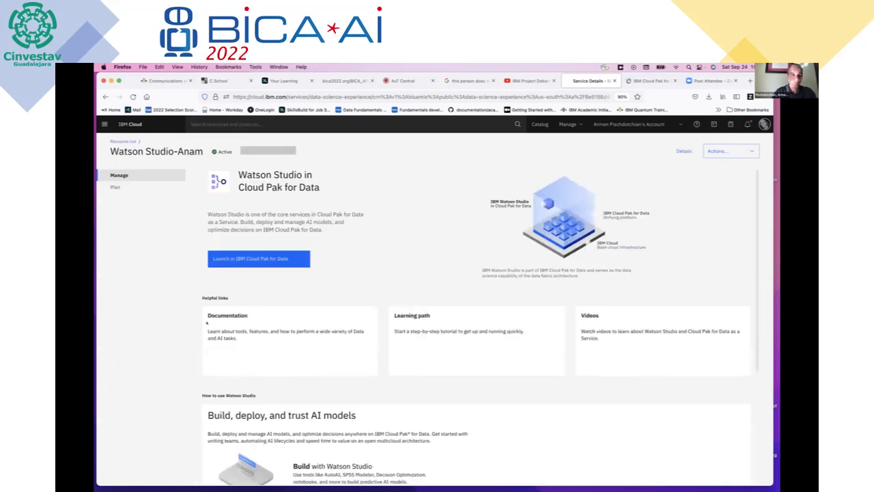
Launch the service in IBM Cloud Pak for Data, dismiss the introduction and start a new empty project.
left_click(258, 258)
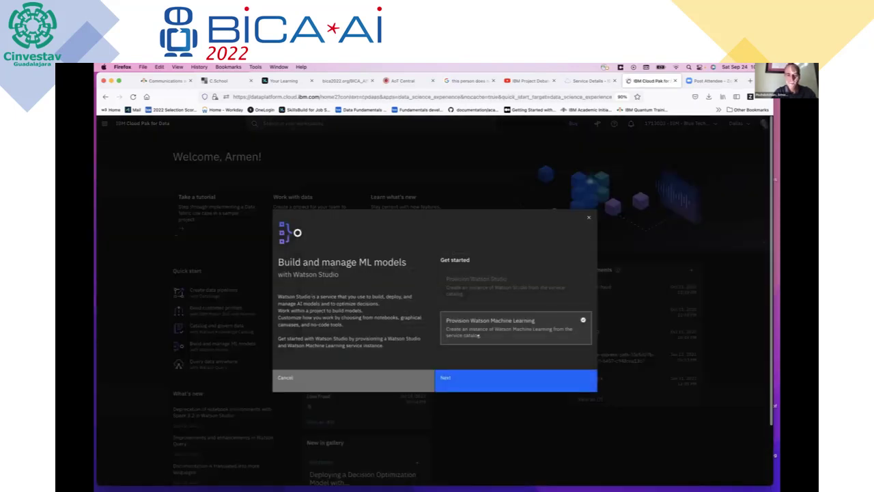
left_click(390, 377)
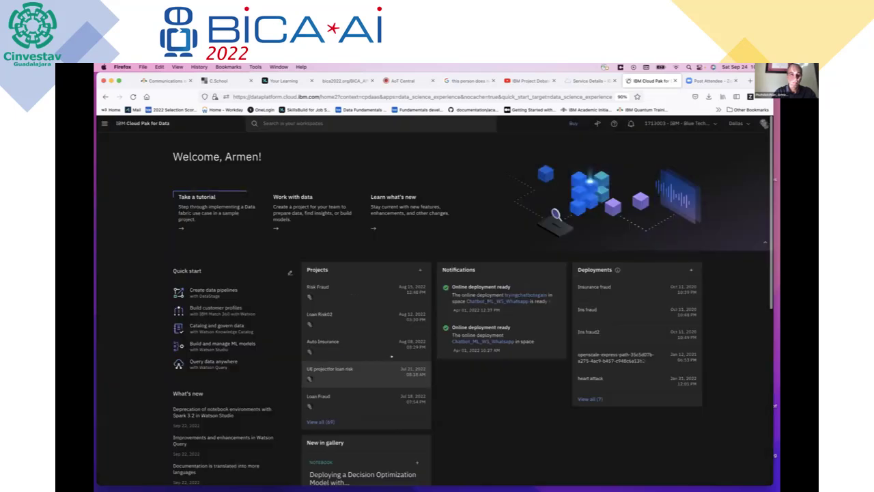
left_click(420, 270)
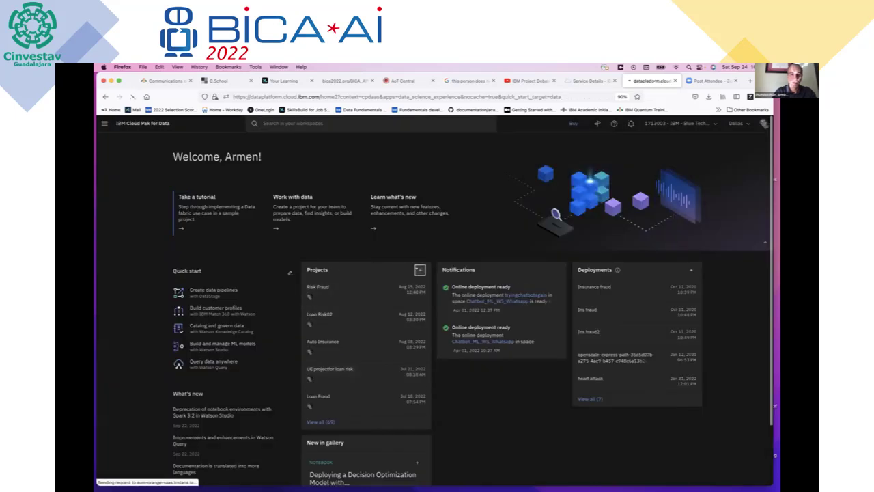
left_click(391, 237)
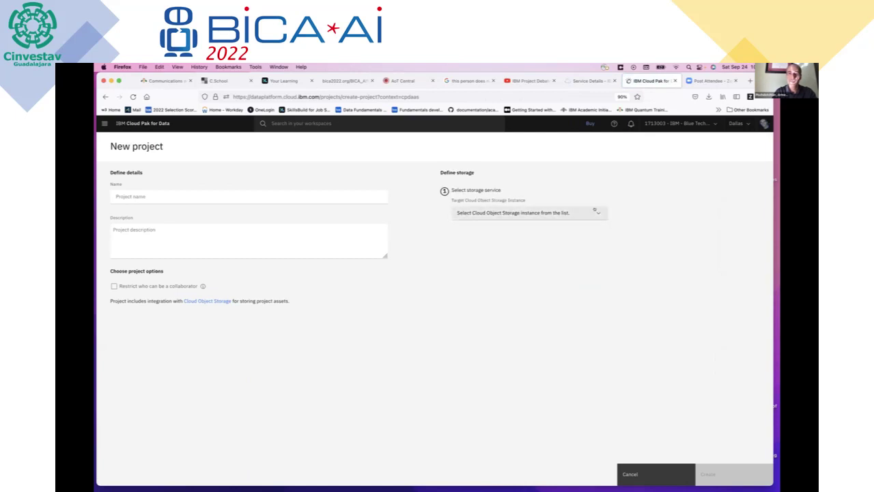
Name the new project BICA, select Cloud Object Storage-ms as its storage instance and try to create the project.
left_click(594, 211)
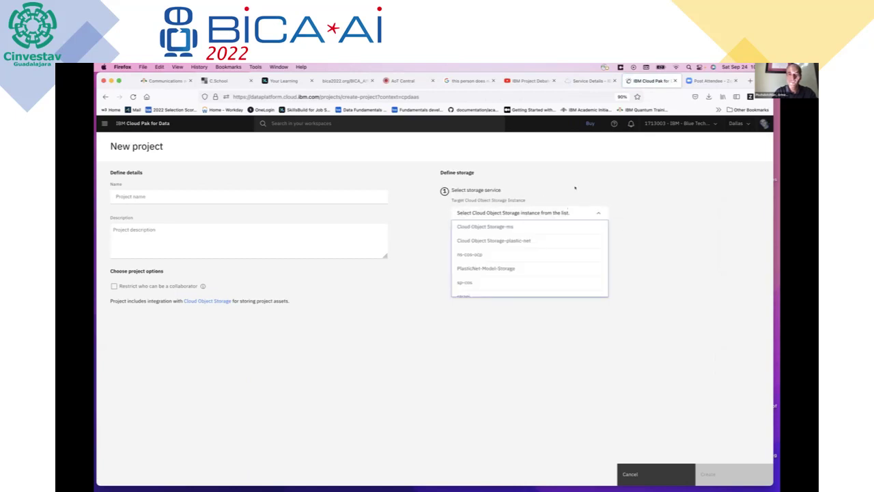
left_click(566, 193)
left_click(540, 212)
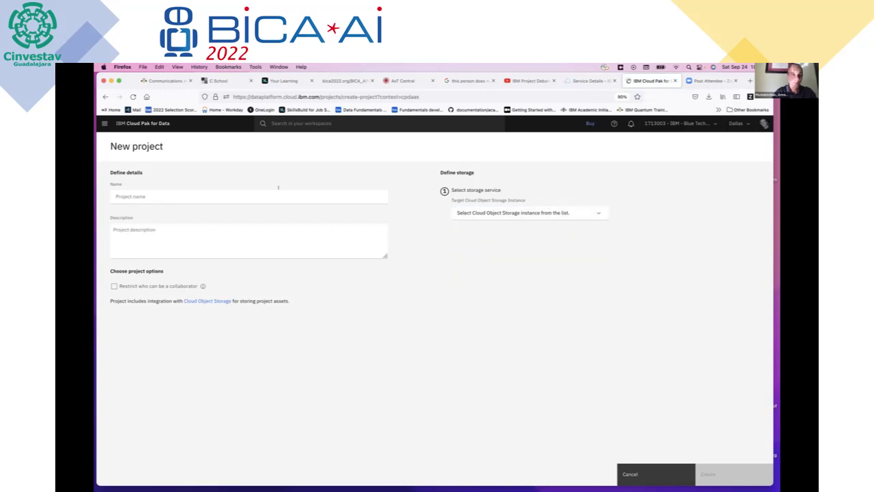
left_click(156, 196)
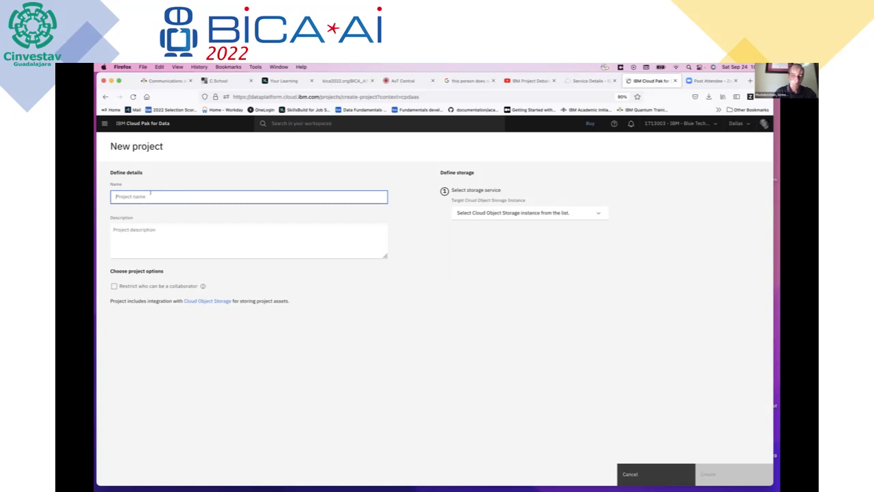
type("BICA")
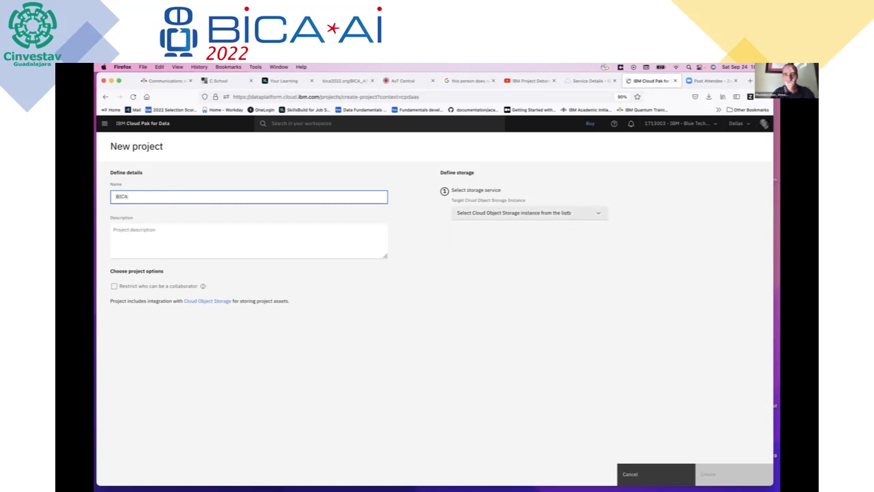
left_click(528, 213)
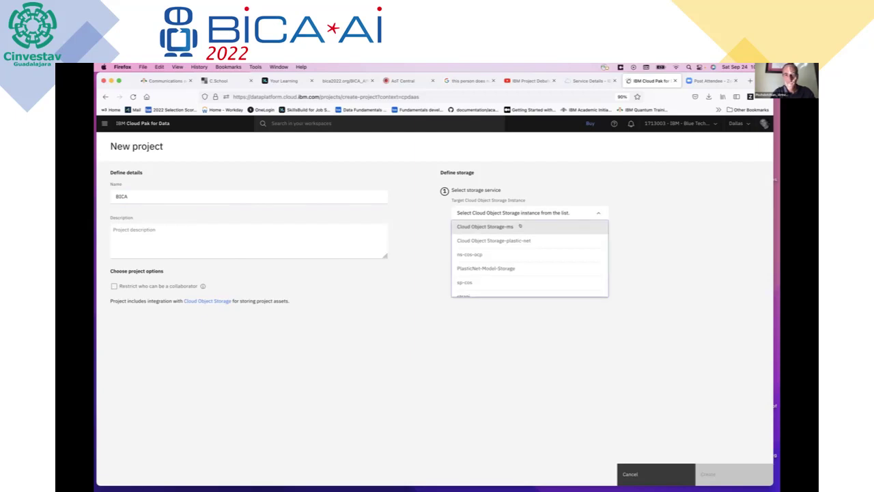
left_click(520, 226)
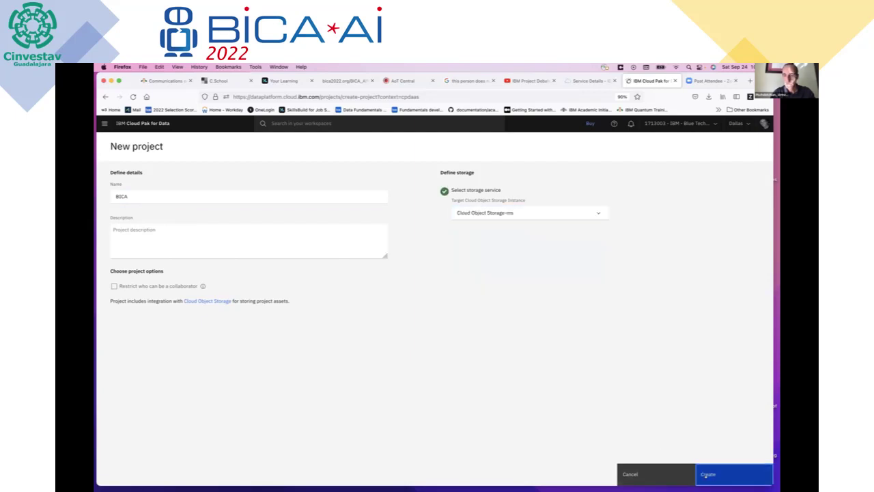
left_click(730, 473)
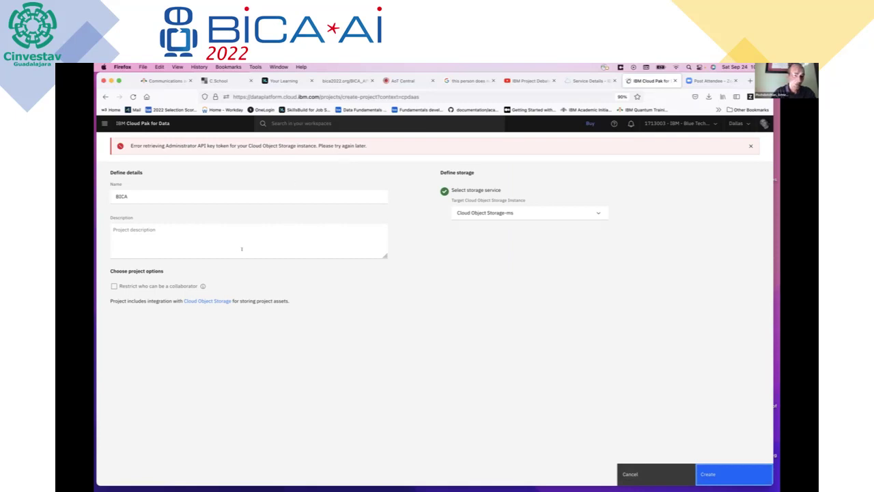
Open the Cloud Object Storage service page linked from the project form and look over its pricing information.
left_click(206, 301)
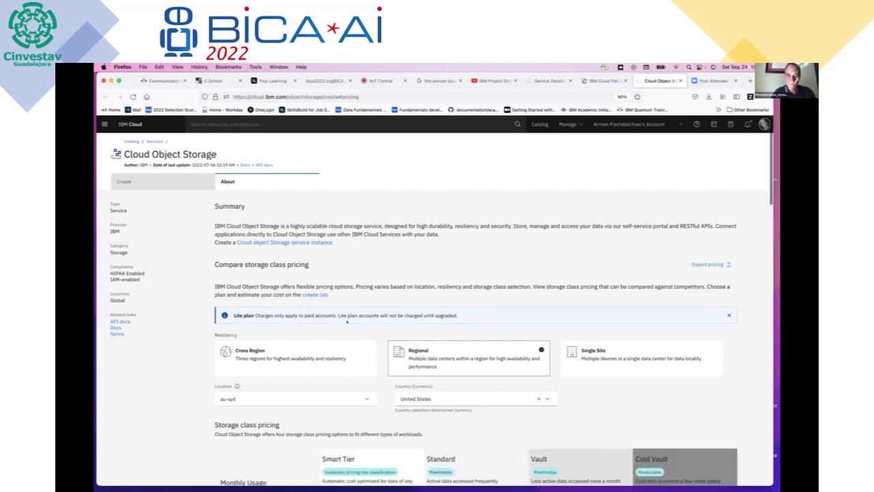
scroll(330, 316, "down", 5)
scroll(348, 321, "up", 5)
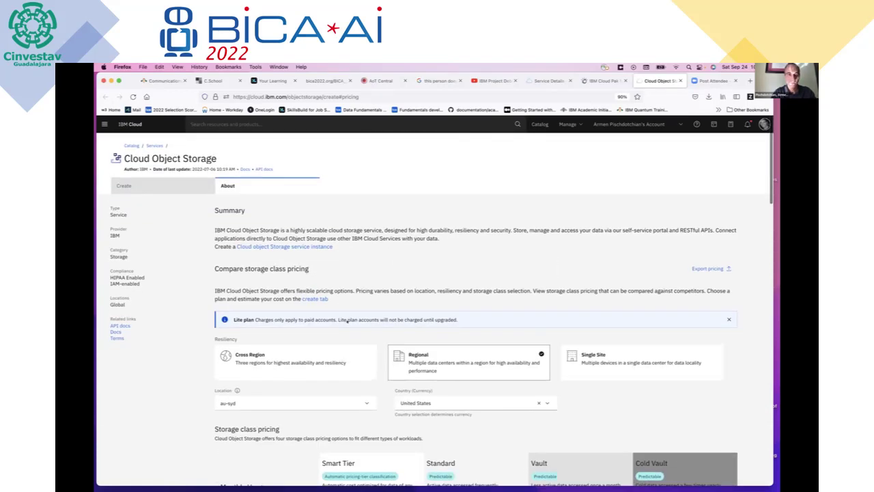
scroll(287, 262, "down", 1)
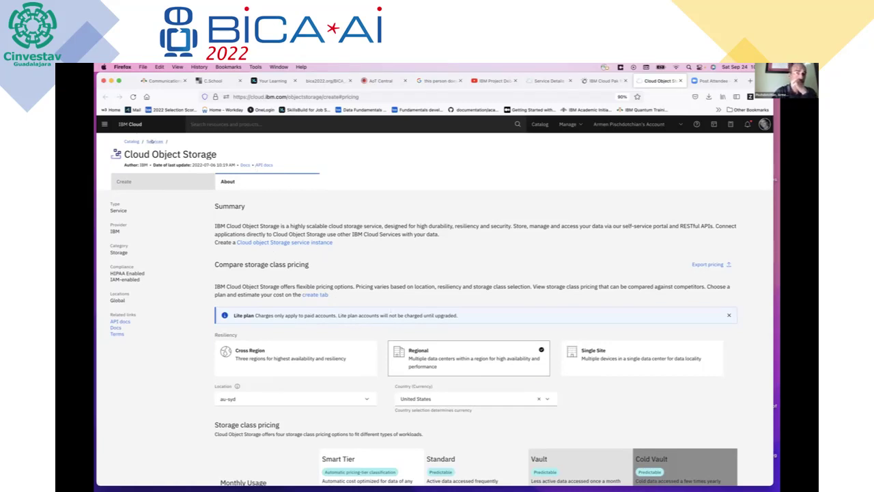
Search the IBM Cloud catalog for "cloud ob", open Object Storage and try to create a Lite plan instance.
left_click(127, 141)
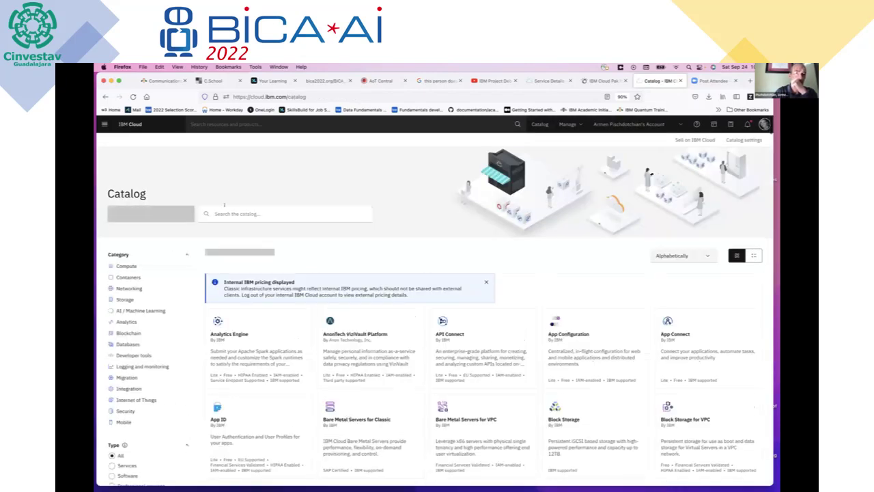
left_click(224, 209)
type("clou")
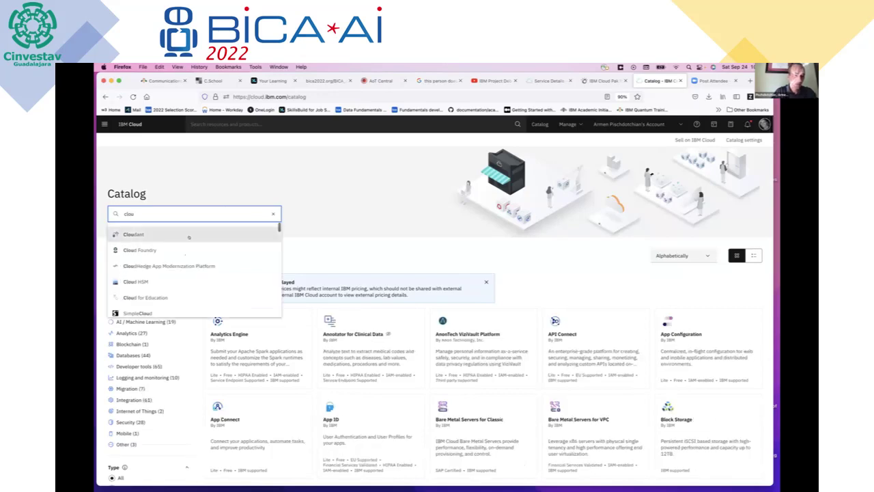
type("d ob")
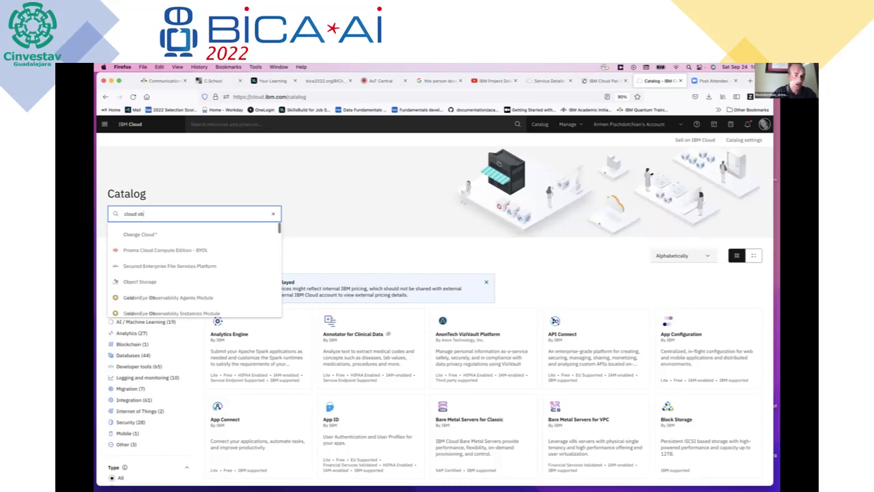
left_click(137, 279)
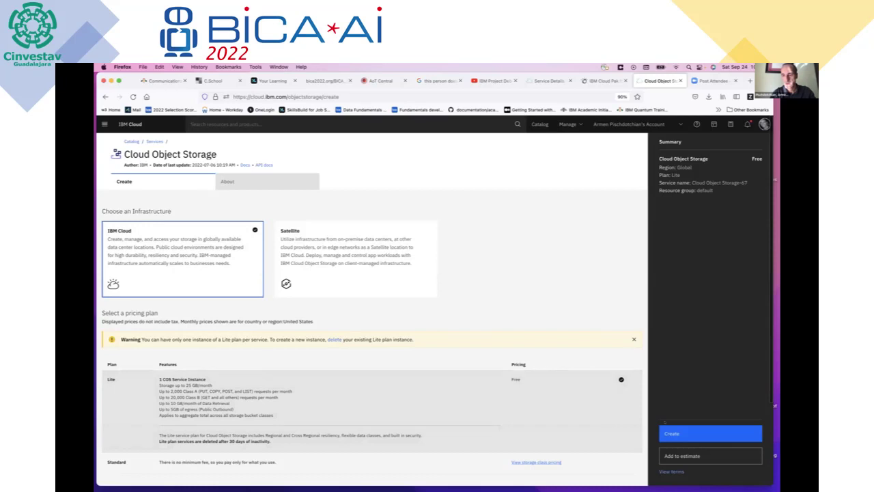
left_click(670, 430)
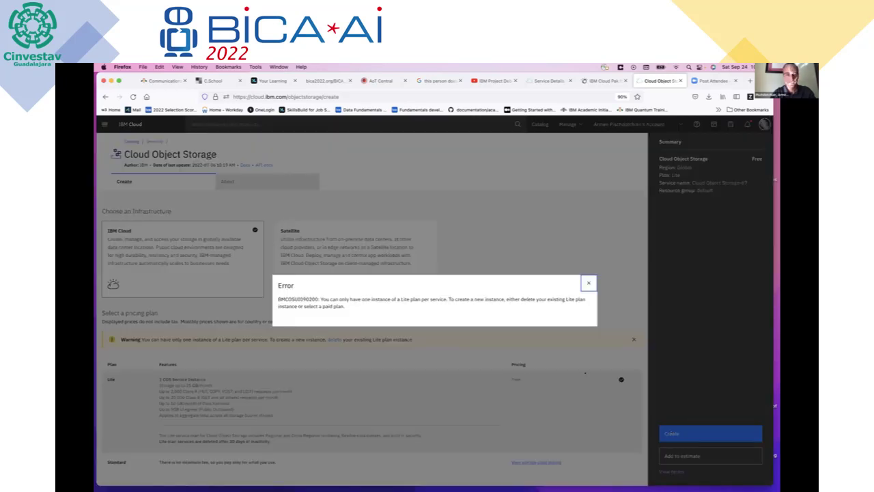
left_click(588, 283)
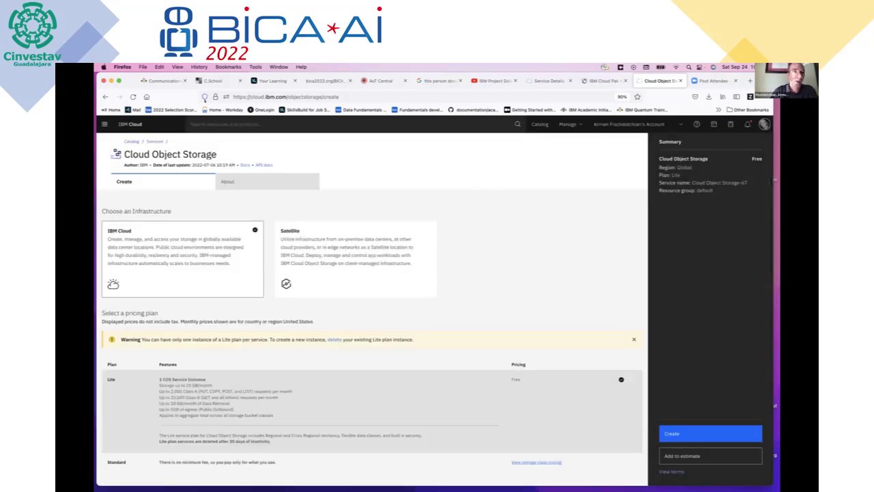
Return to the IBM Cloud dashboard and open the Services and software resources from the resource summary.
left_click(287, 96)
left_click(103, 124)
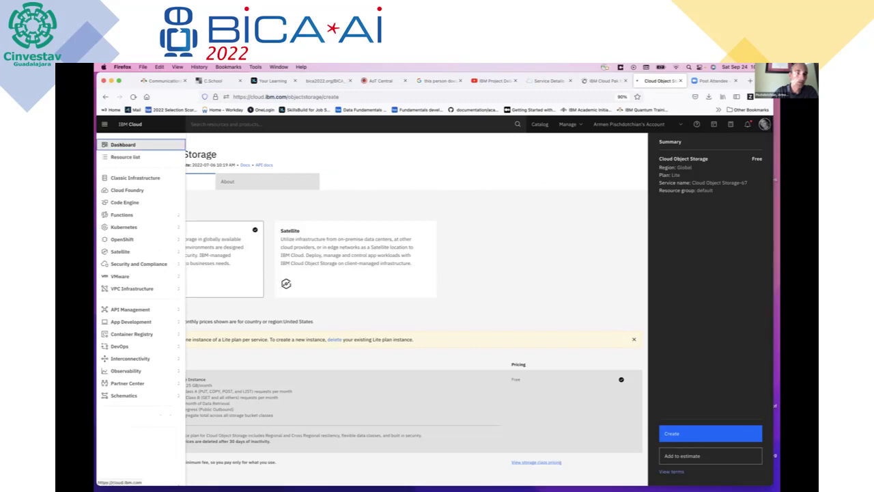
left_click(119, 144)
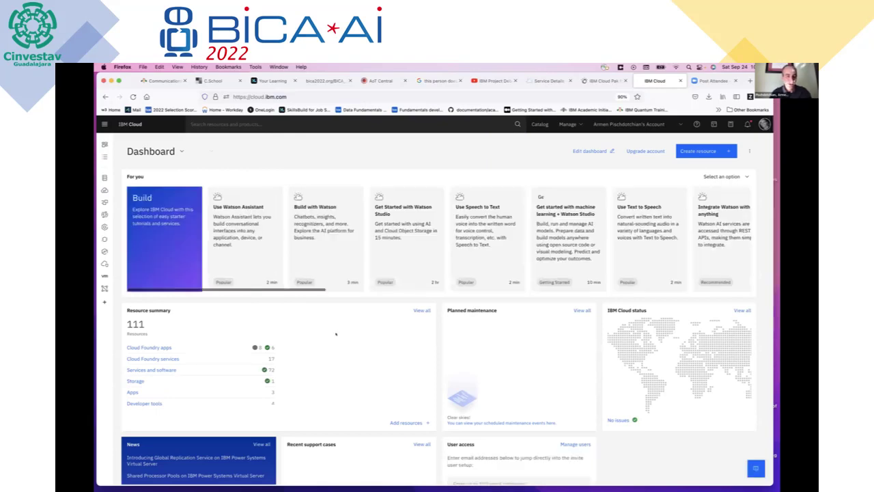
left_click(158, 370)
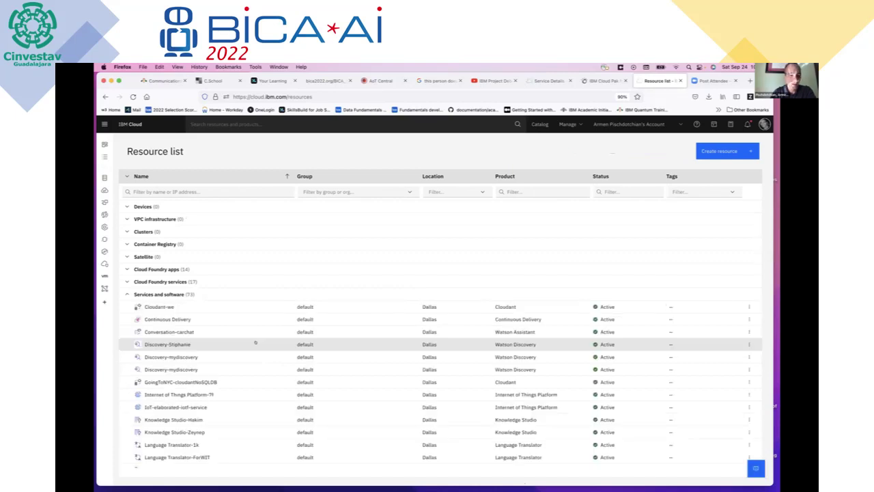
Find the Watson Studio-AI-Fundamentals service under Services and software and open it.
scroll(255, 342, "down", 2)
scroll(255, 341, "down", 5)
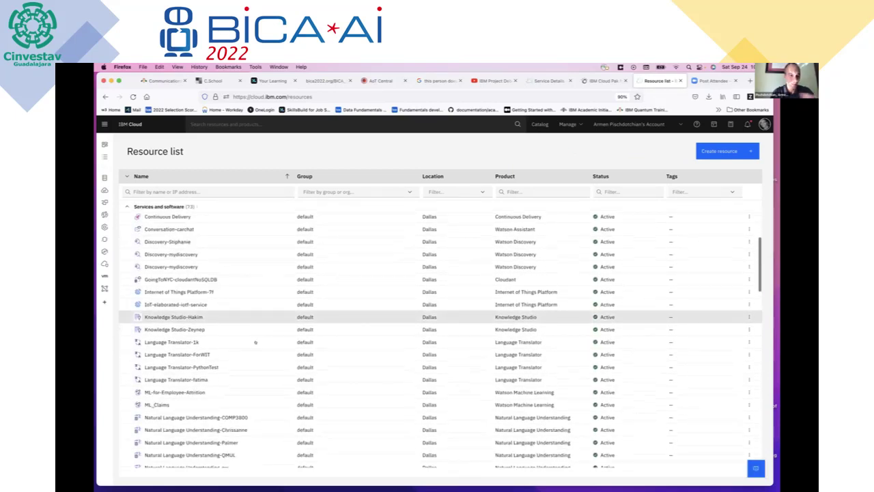
scroll(255, 341, "down", 20)
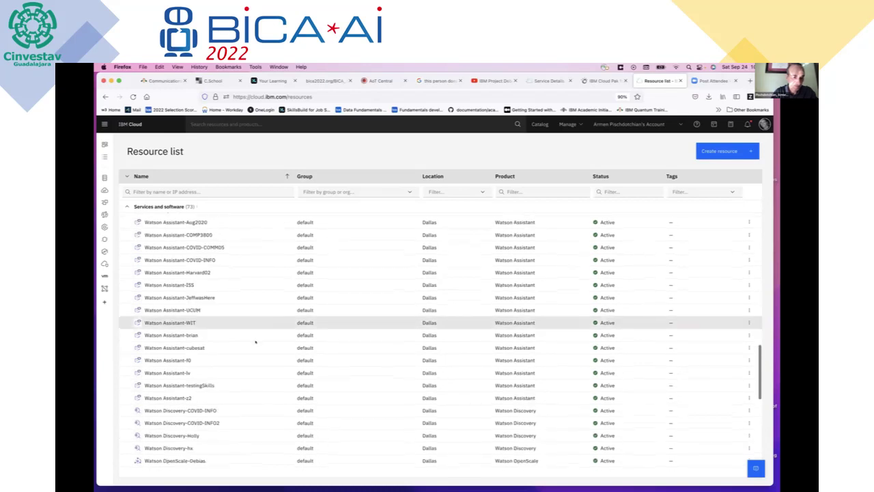
scroll(255, 342, "down", 2)
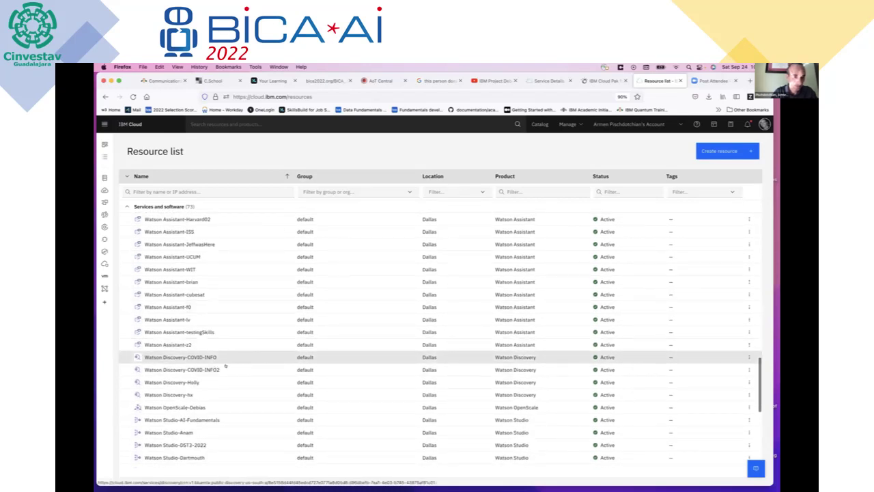
scroll(232, 379, "down", 5)
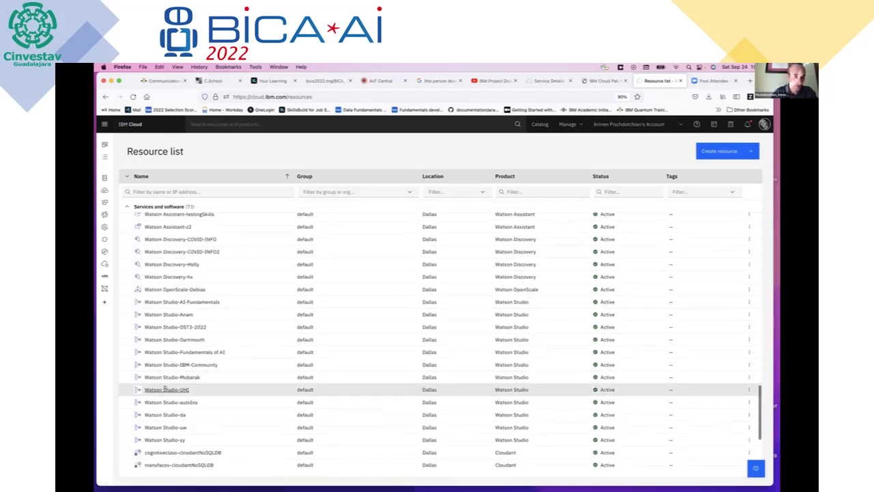
left_click(162, 302)
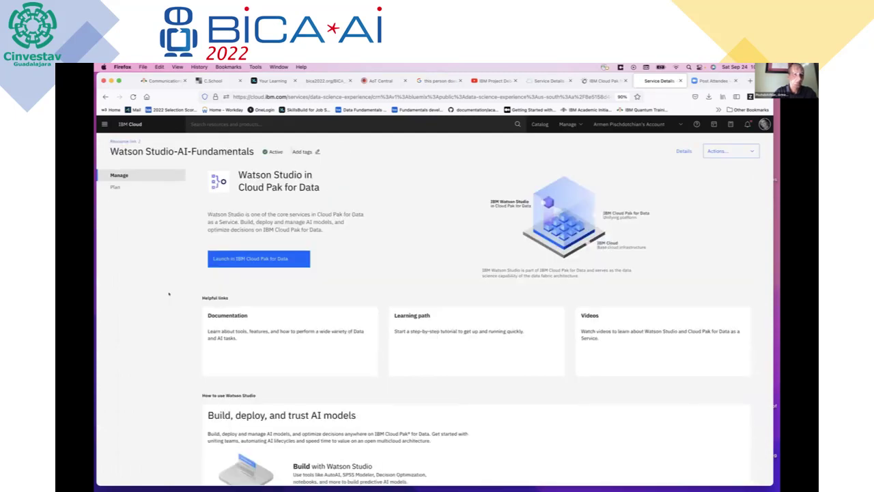
Launch the service in IBM Cloud Pak for Data, dismiss the introduction and show the assets of the existing Risk Fraud project.
left_click(255, 259)
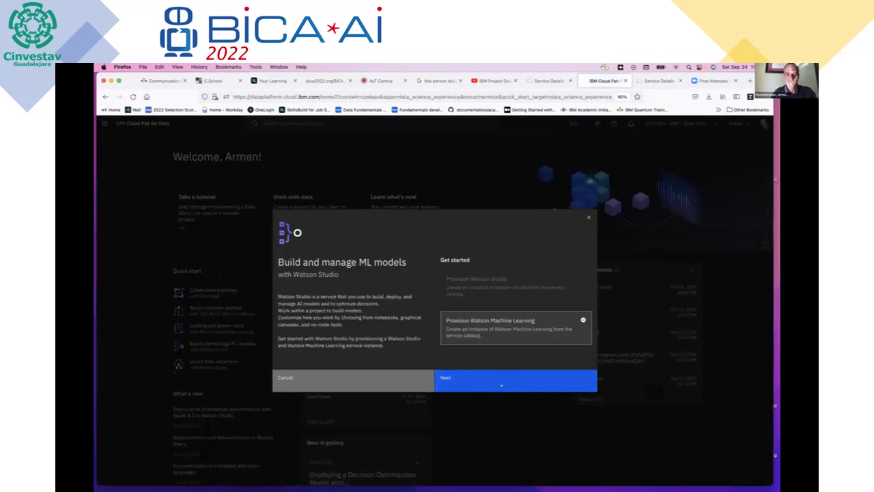
left_click(361, 376)
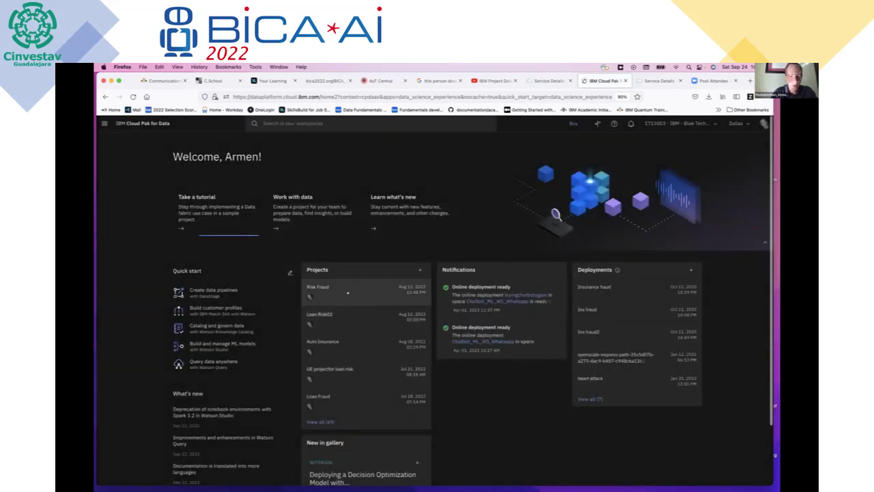
left_click(343, 286)
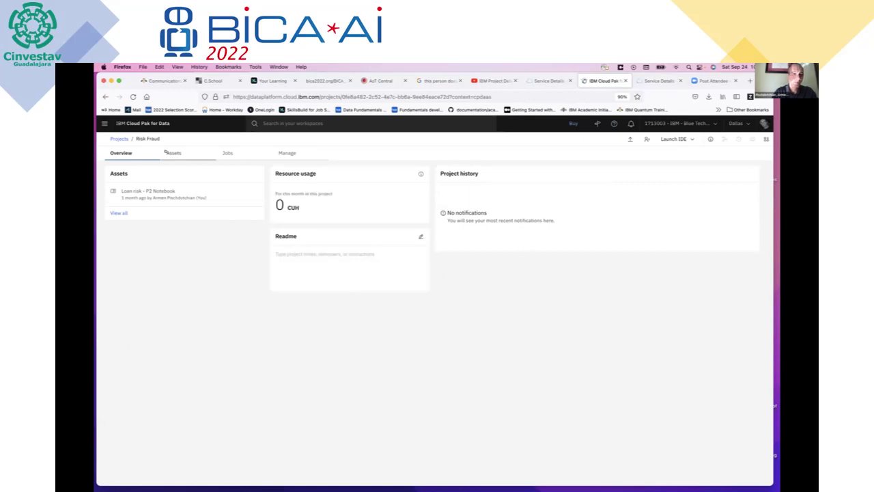
left_click(166, 152)
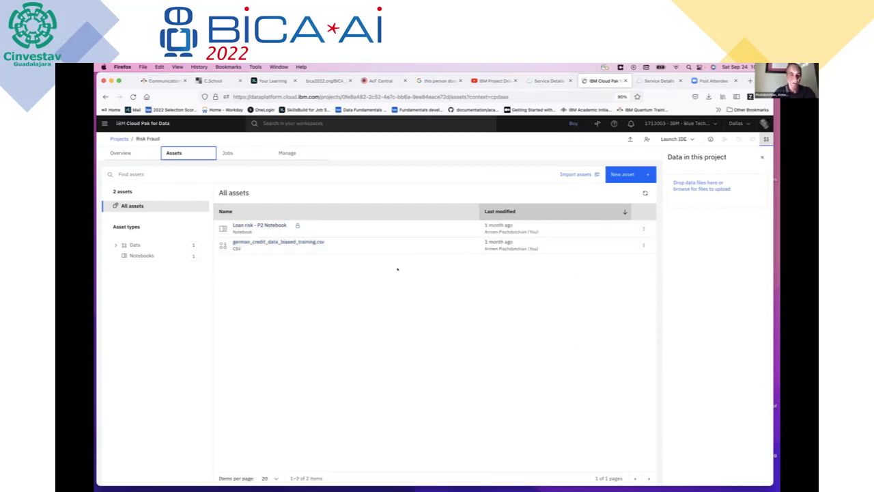
Switch to the german_credit_data_biased_training workbook in Excel and fit the CheckingStatus, LoanDuration, CreditHistory and EmploymentDuration columns to their contents.
key("ctrl+Right")
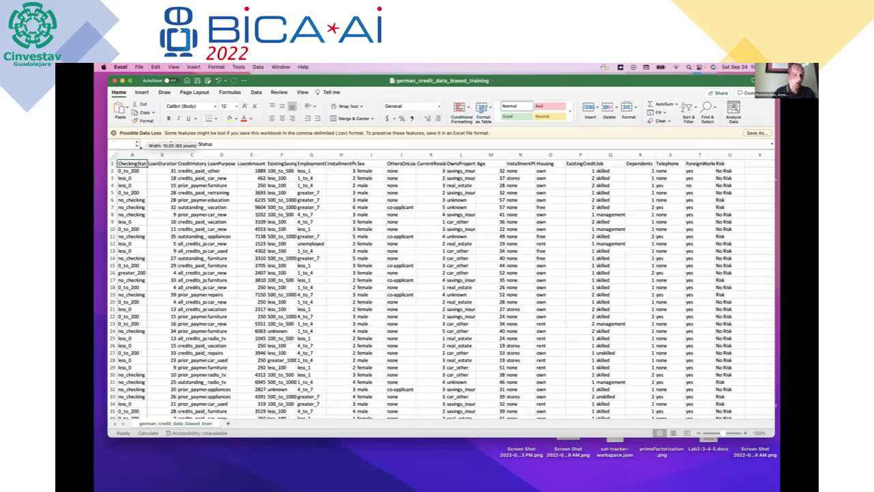
double_click(147, 155)
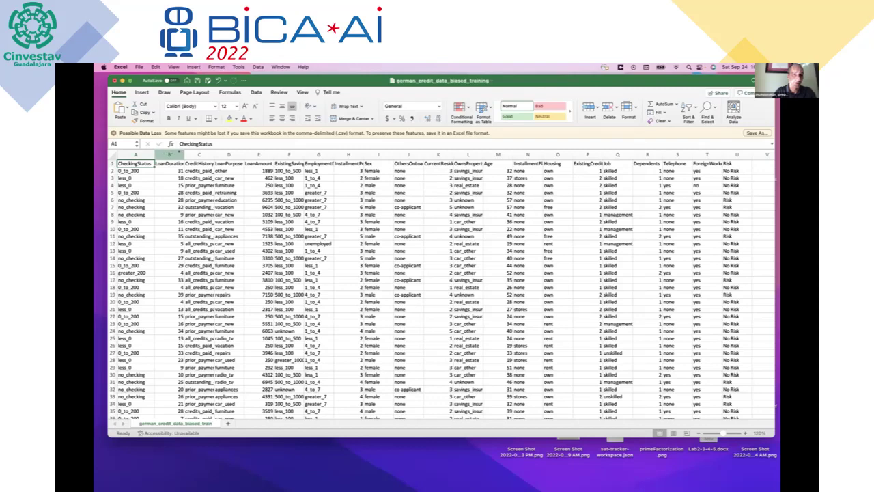
double_click(185, 154)
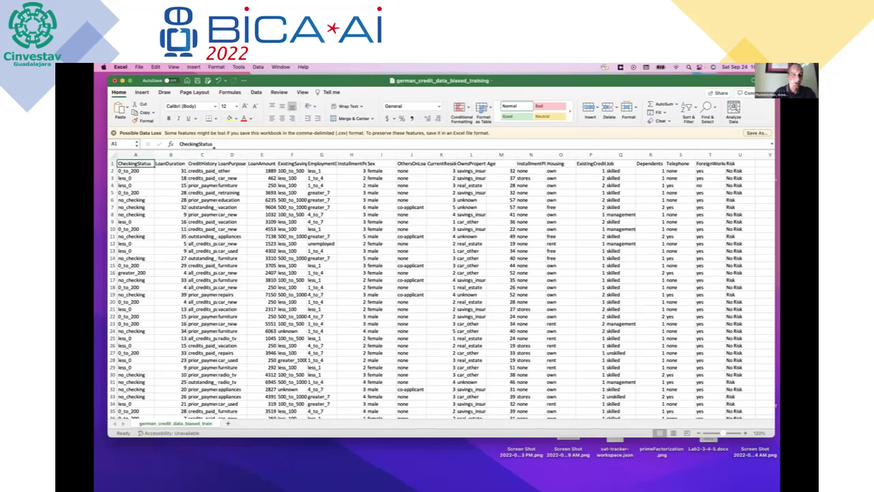
double_click(218, 155)
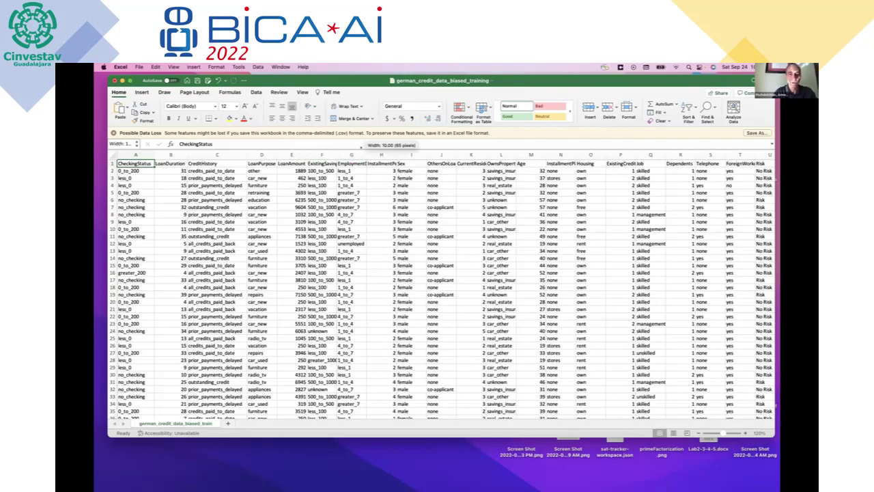
double_click(366, 154)
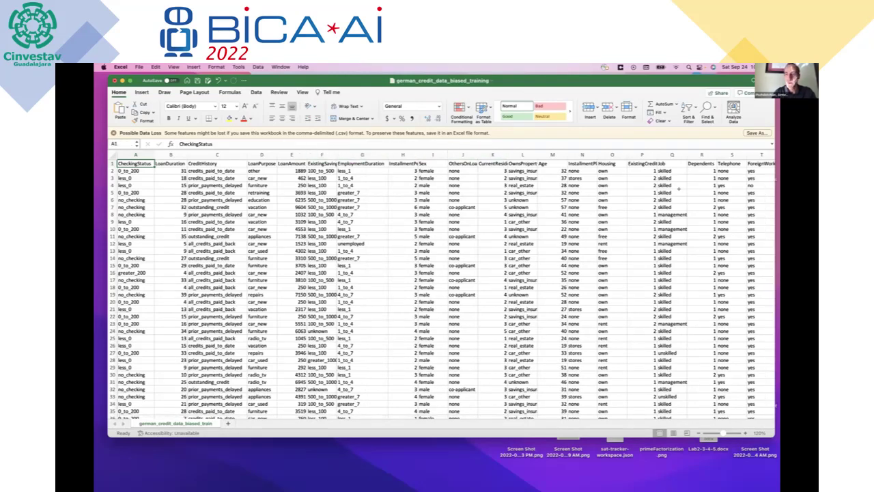
Select the entire Risk column at the end of the credit data.
scroll(678, 189, "right", 15)
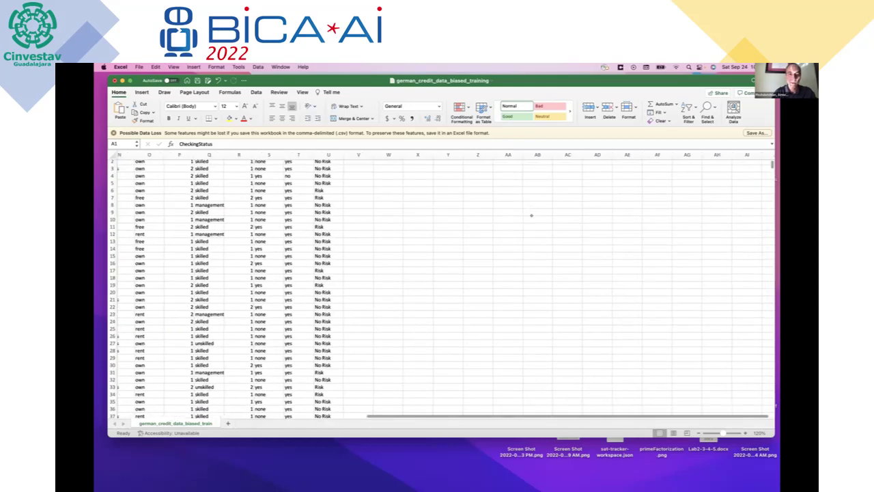
scroll(531, 215, "up", 1)
left_click(337, 155)
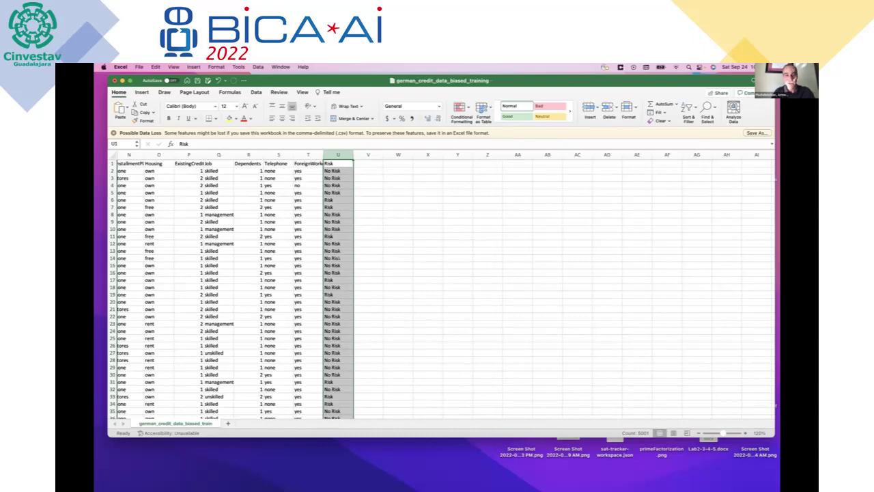
Review the credit data columns preceding Risk, move the workbook window lower and switch back to the Risk Fraud project in Firefox.
scroll(405, 257, "left", 10)
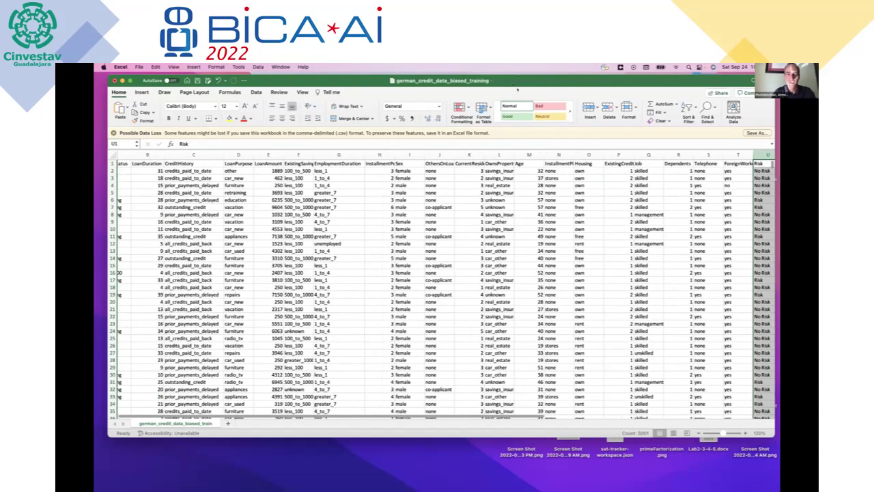
left_click_drag(517, 89, 516, 108)
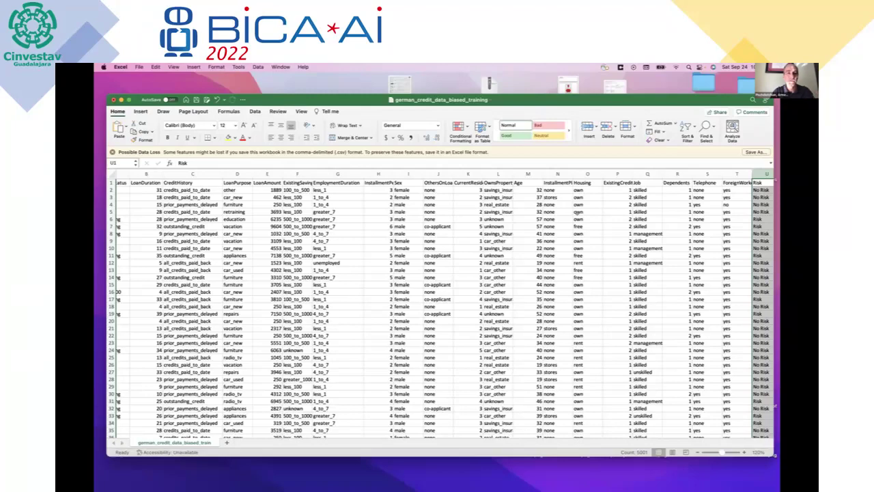
key("super+Tab")
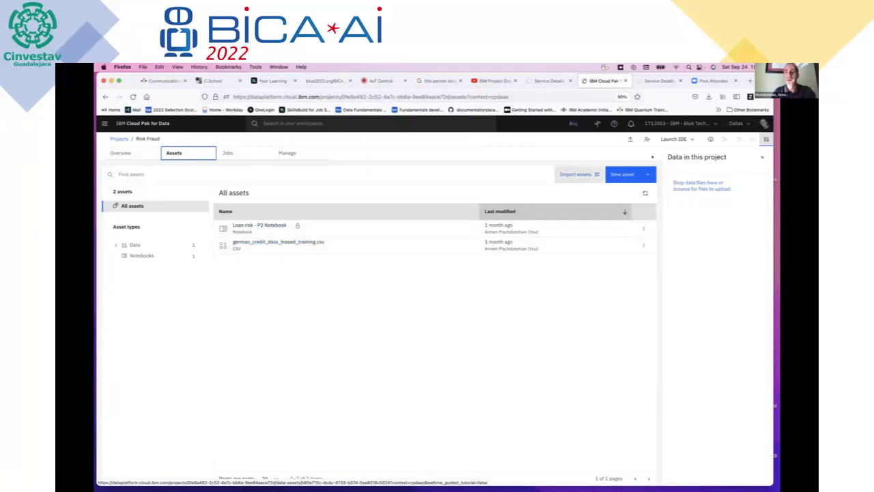
Start a new asset in the Risk Fraud project and examine the available data access tools, graphical builders, code editors and component editors.
left_click(627, 174)
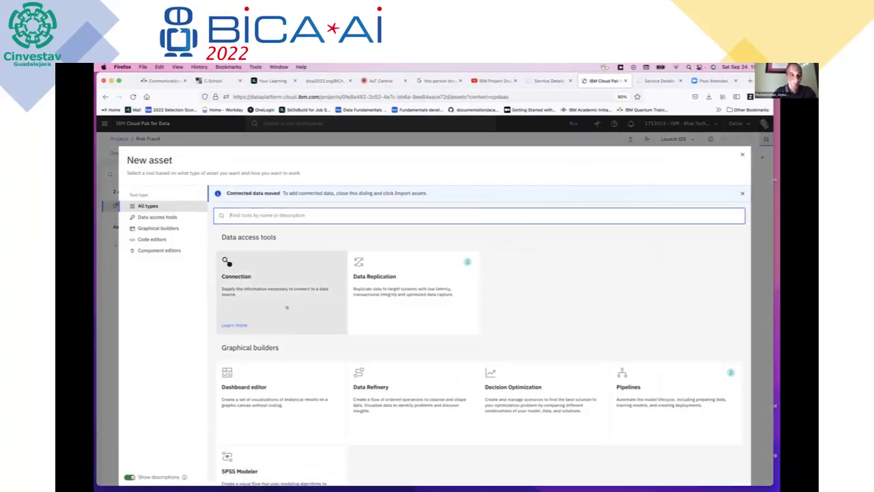
scroll(291, 355, "down", 2)
scroll(288, 355, "down", 5)
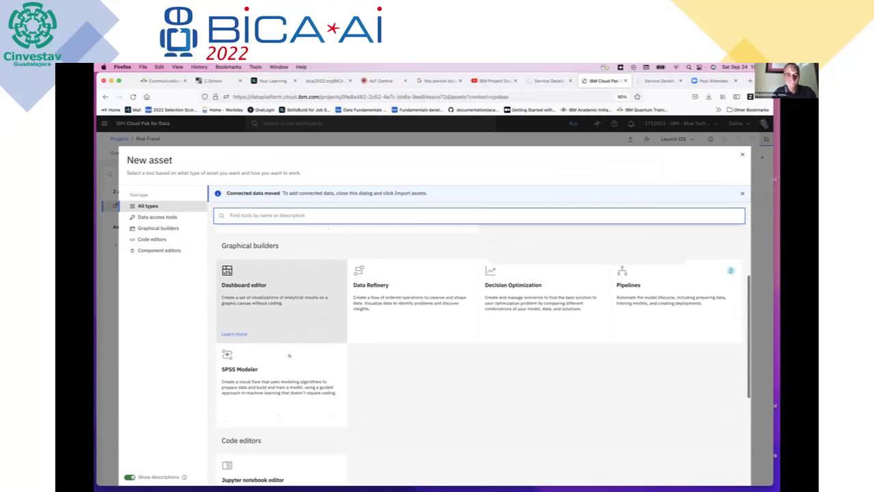
scroll(289, 355, "up", 7)
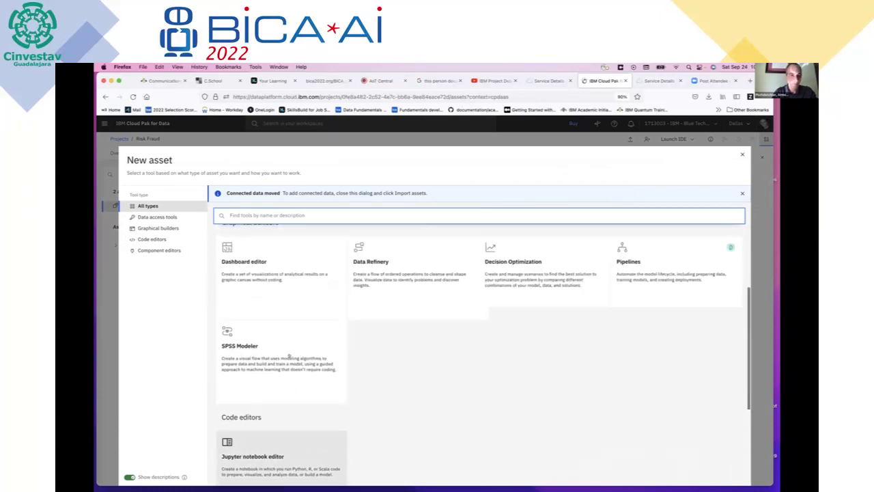
scroll(292, 354, "down", 7)
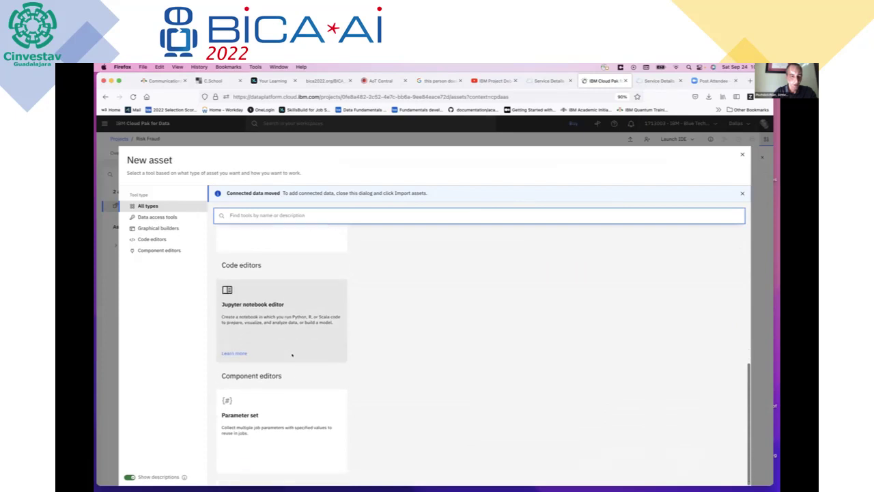
scroll(292, 355, "up", 5)
scroll(291, 354, "up", 3)
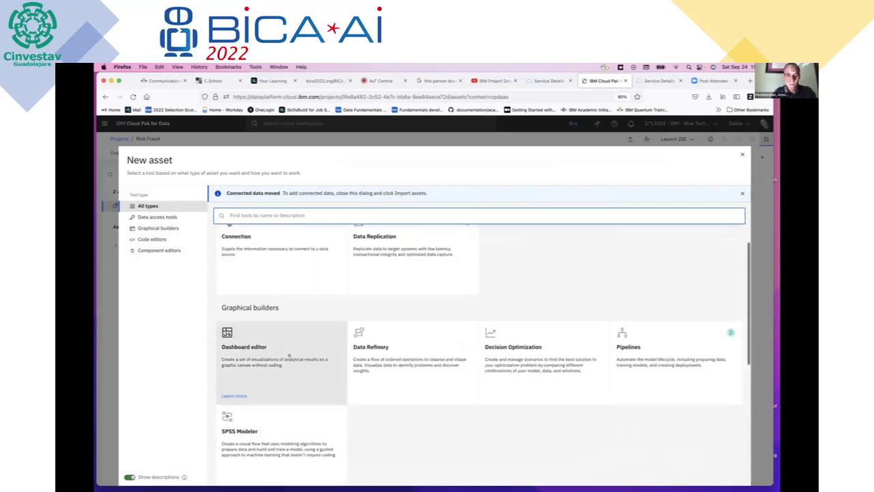
scroll(291, 354, "up", 2)
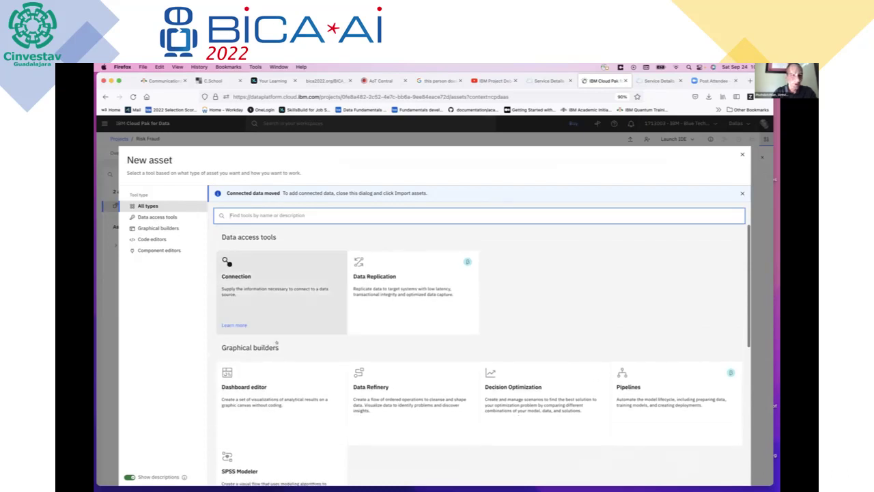
Browse the new asset tools by type, including Graphical builders and Code editors, review all types again and close the selection without creating anything.
left_click(159, 216)
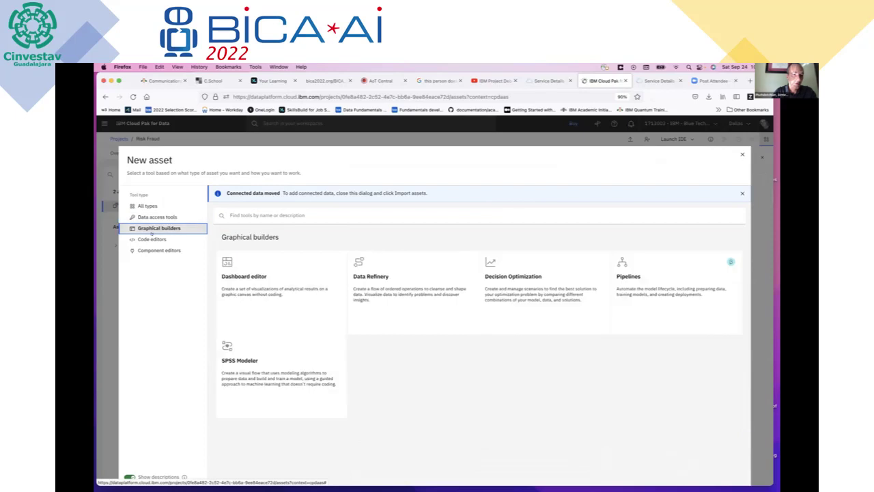
left_click(152, 239)
left_click(157, 250)
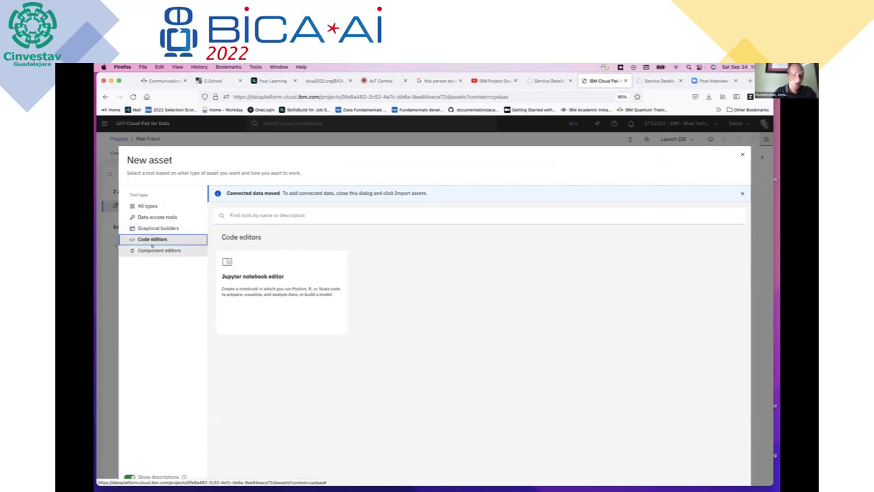
left_click(147, 205)
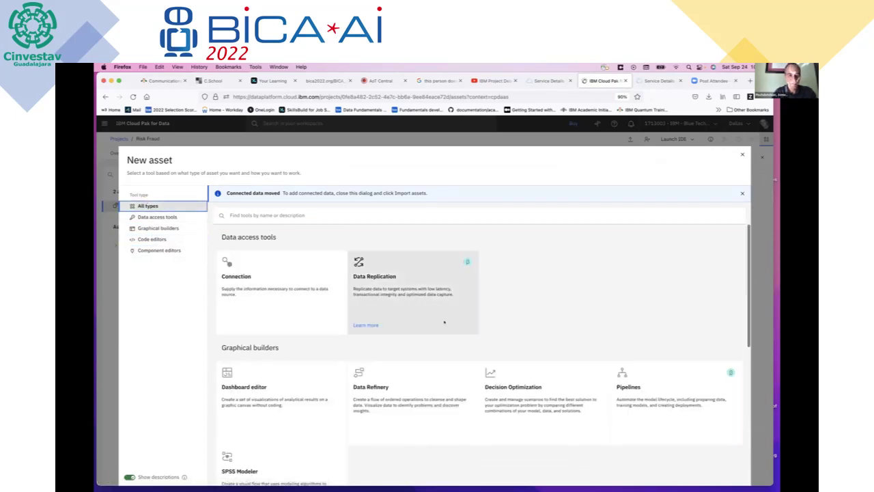
scroll(548, 316, "down", 2)
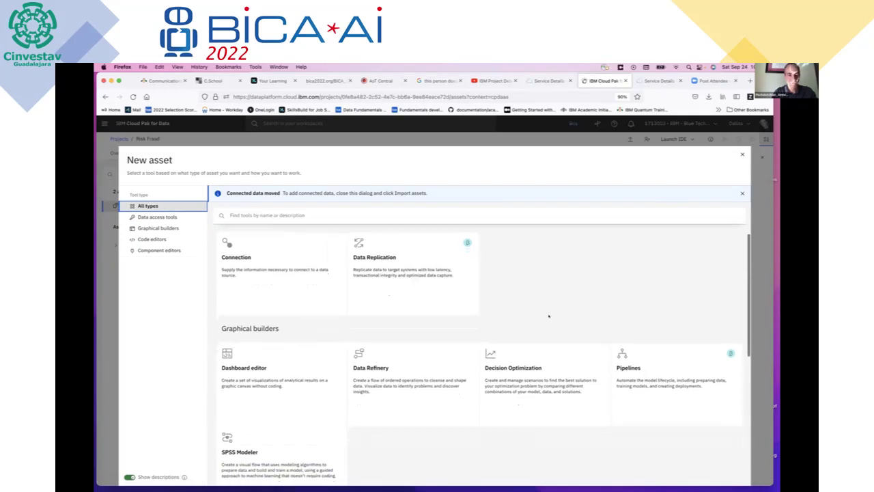
scroll(548, 315, "down", 2)
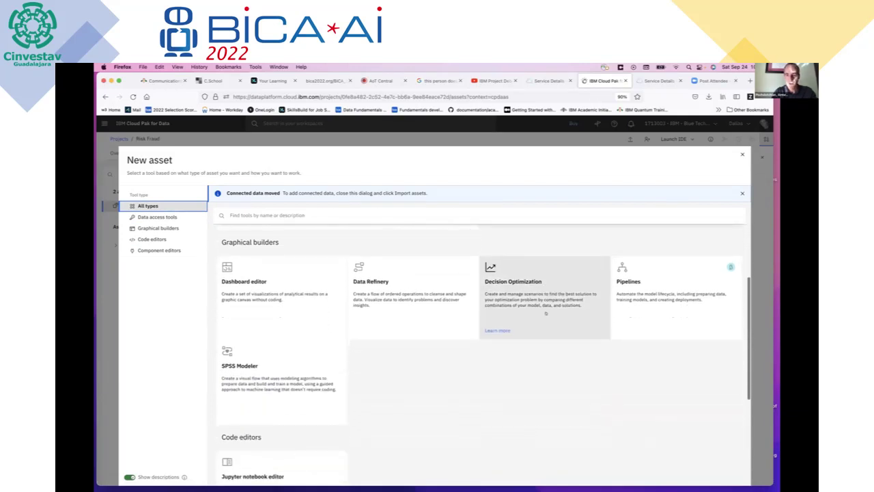
scroll(548, 316, "down", 4)
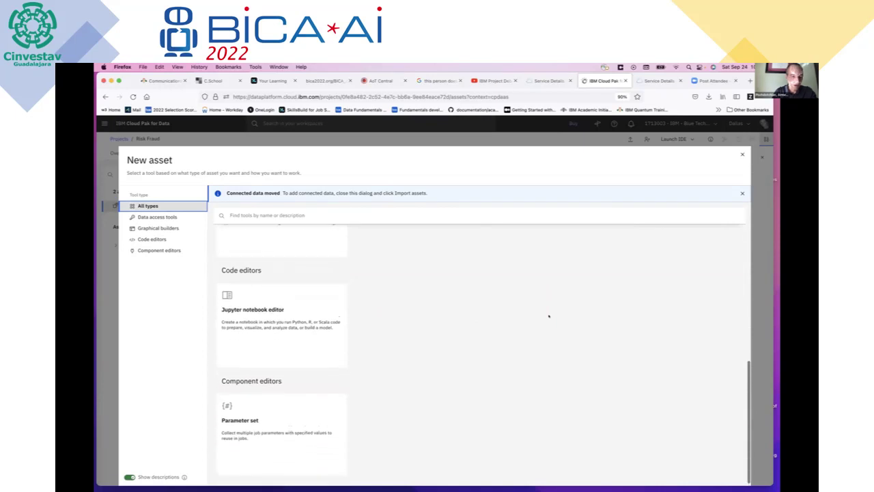
scroll(548, 315, "up", 8)
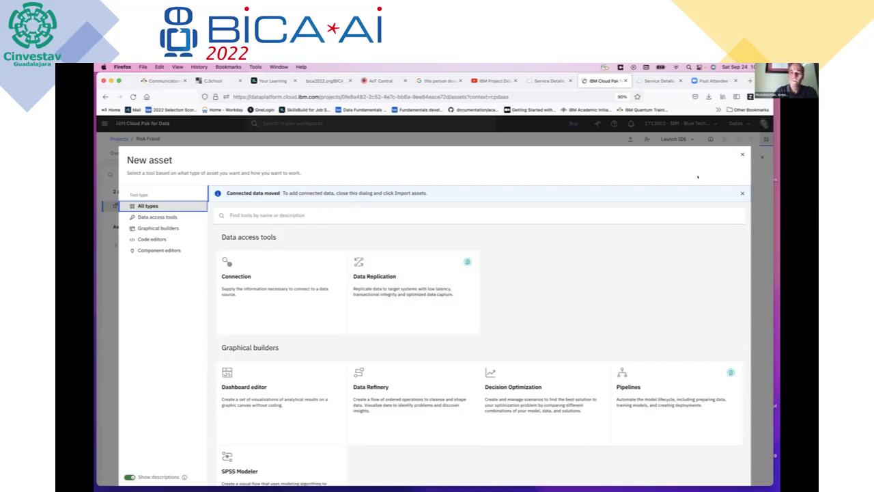
left_click(742, 154)
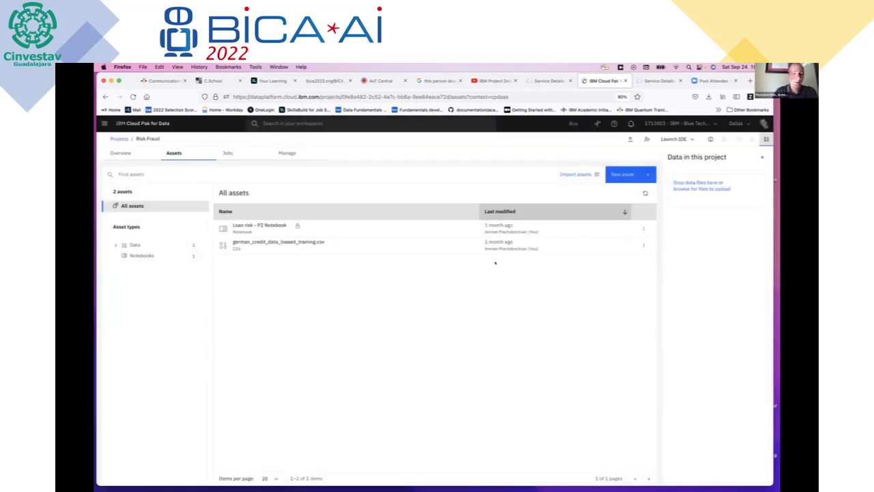
Open the Loan risk - P2 Notebook to view it, and return to the list of projects.
left_click(239, 225)
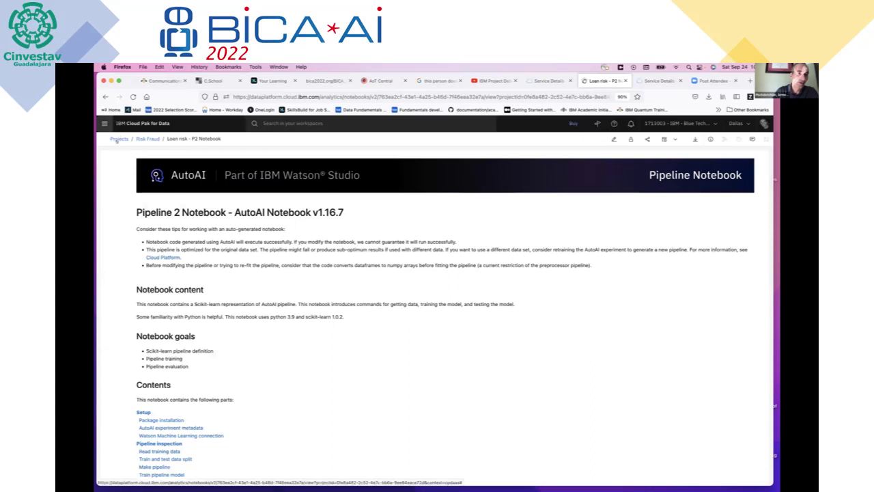
left_click(119, 138)
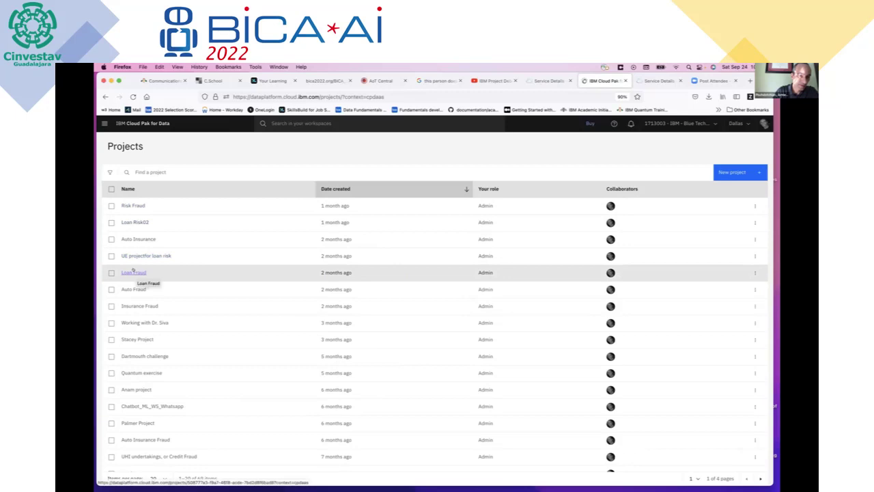
Open the Loan Fraud project and show only the Data type among its assets.
left_click(133, 271)
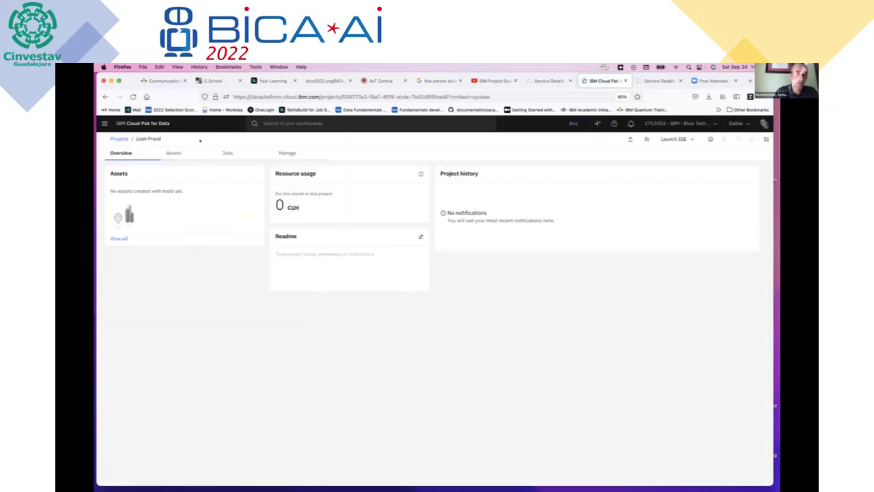
left_click(173, 153)
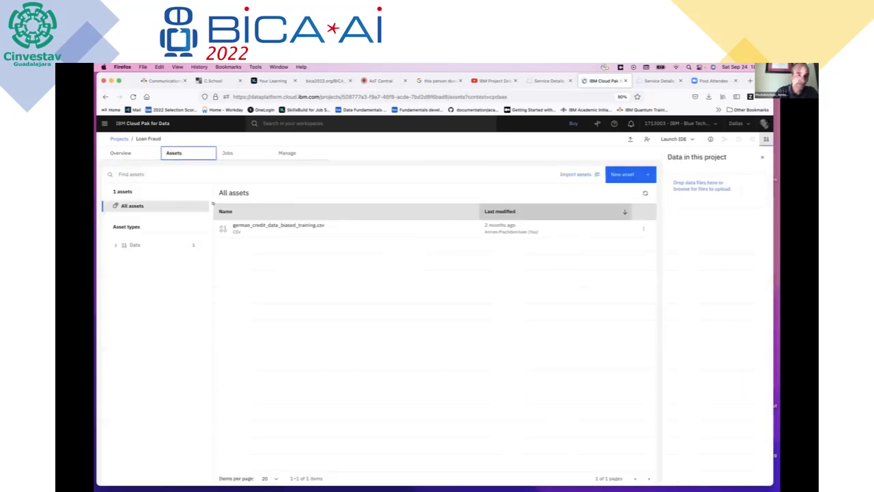
left_click(134, 245)
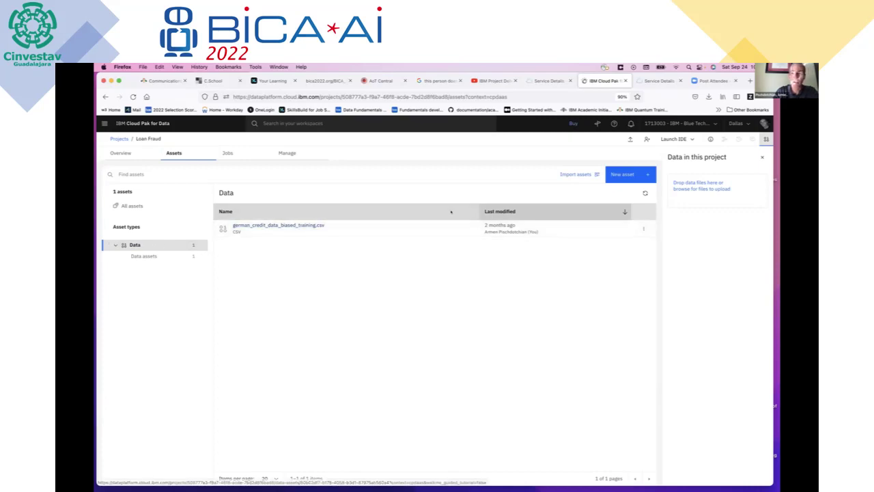
Search the new asset tools of the Loan Fraud project for "auto", open the Pipelines creation form and cancel it.
left_click(619, 174)
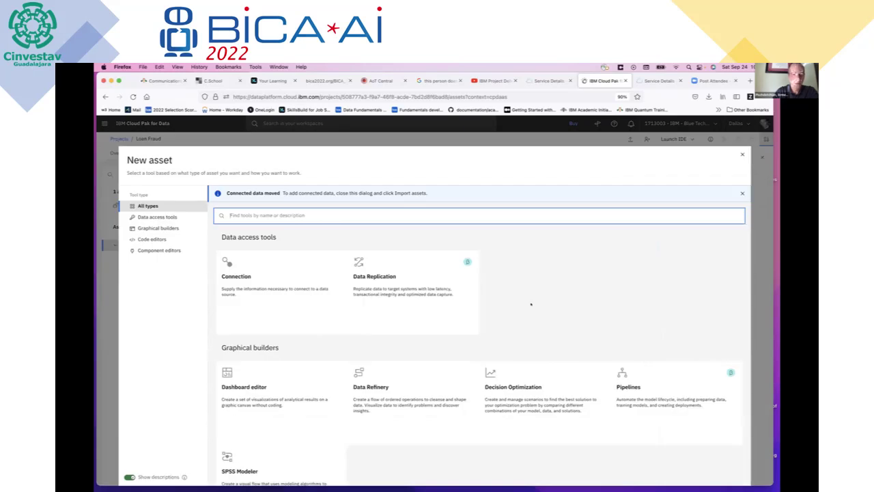
type("auto")
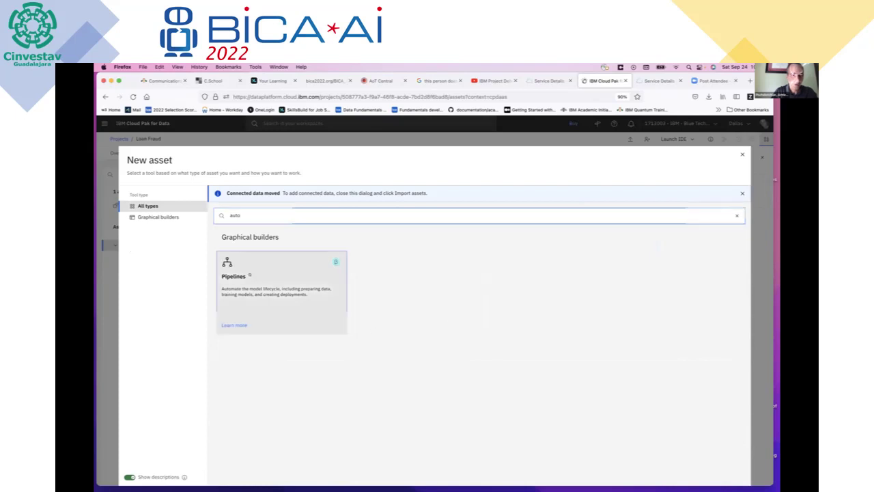
left_click(334, 307)
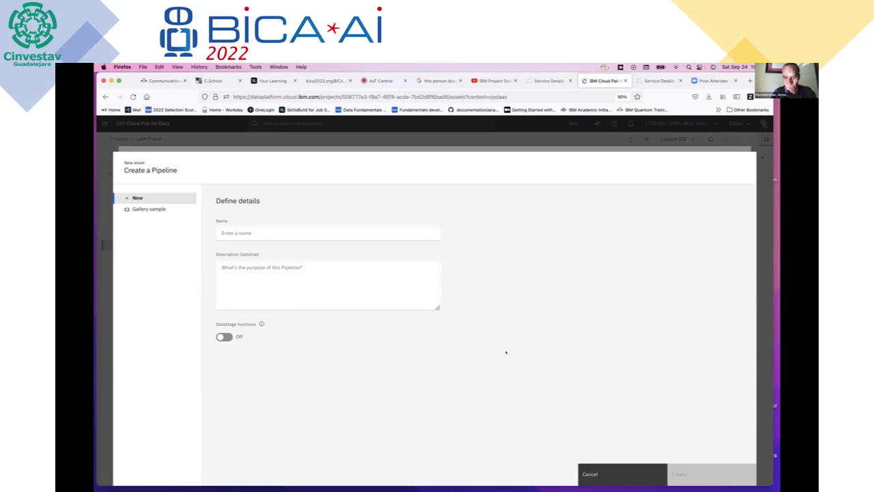
left_click(604, 468)
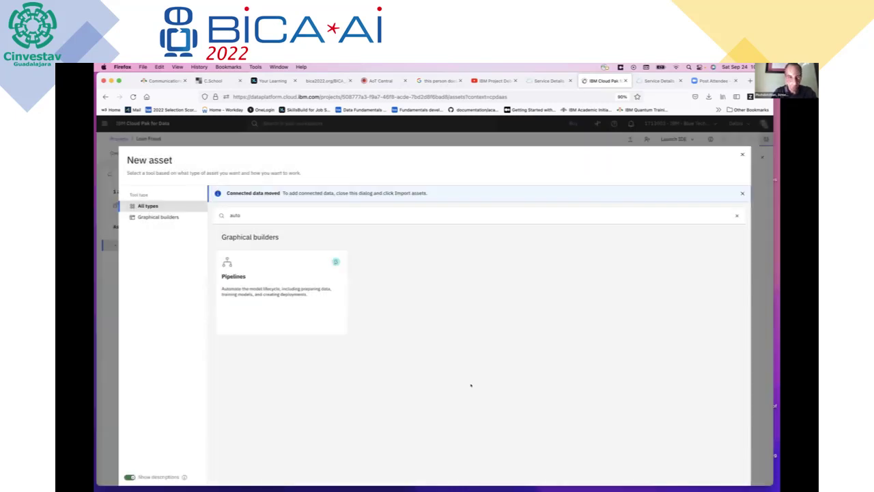